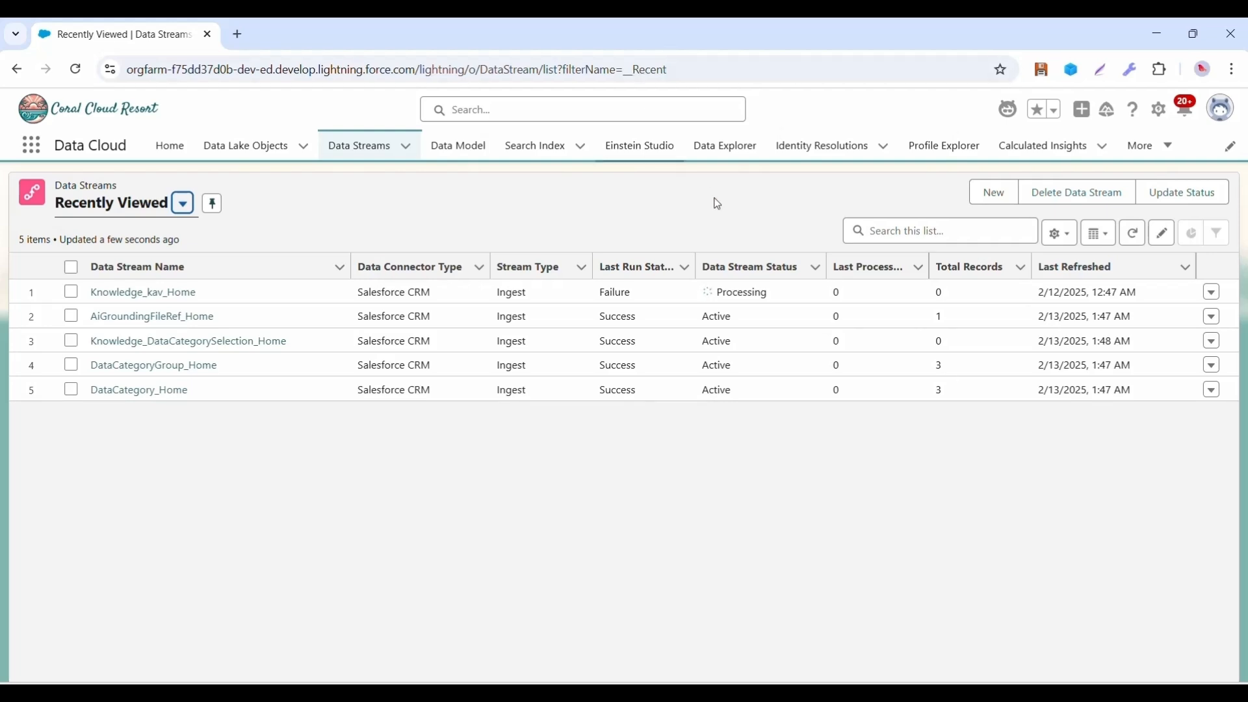
- Display the records of the FileUDMO_SI_chunk data model object in Data Explorer
left_click(733, 154)
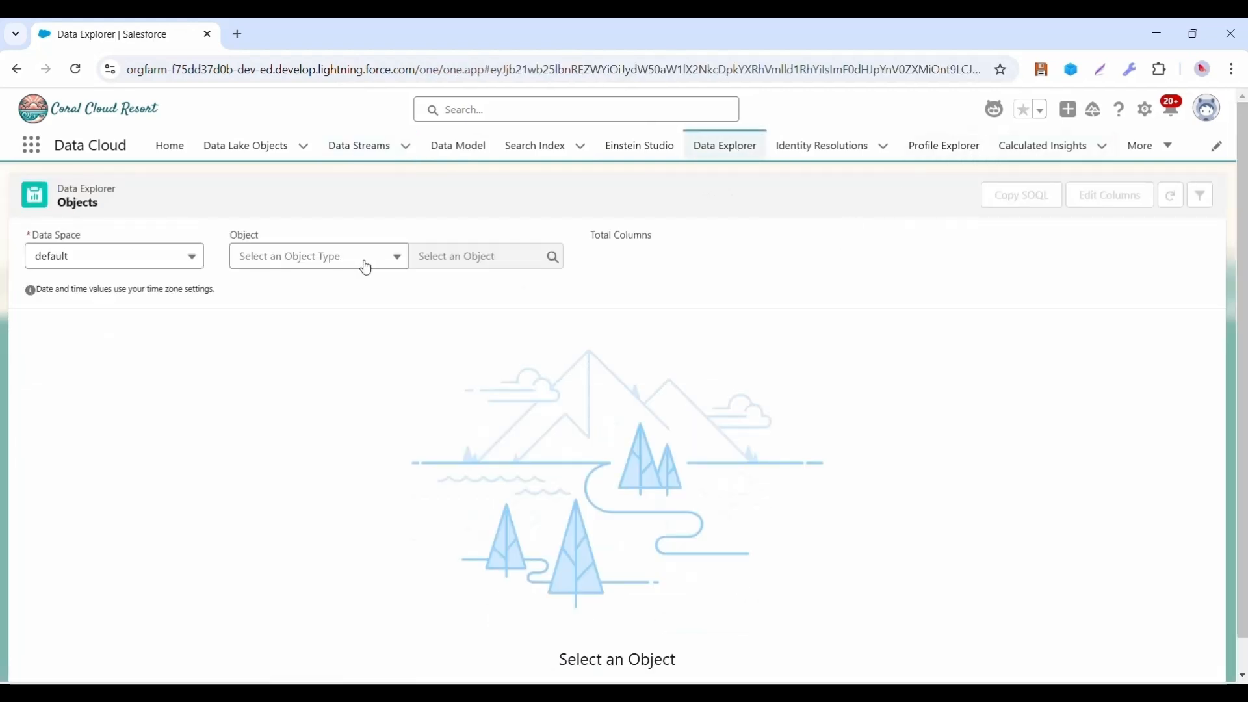
left_click(362, 267)
left_click(340, 316)
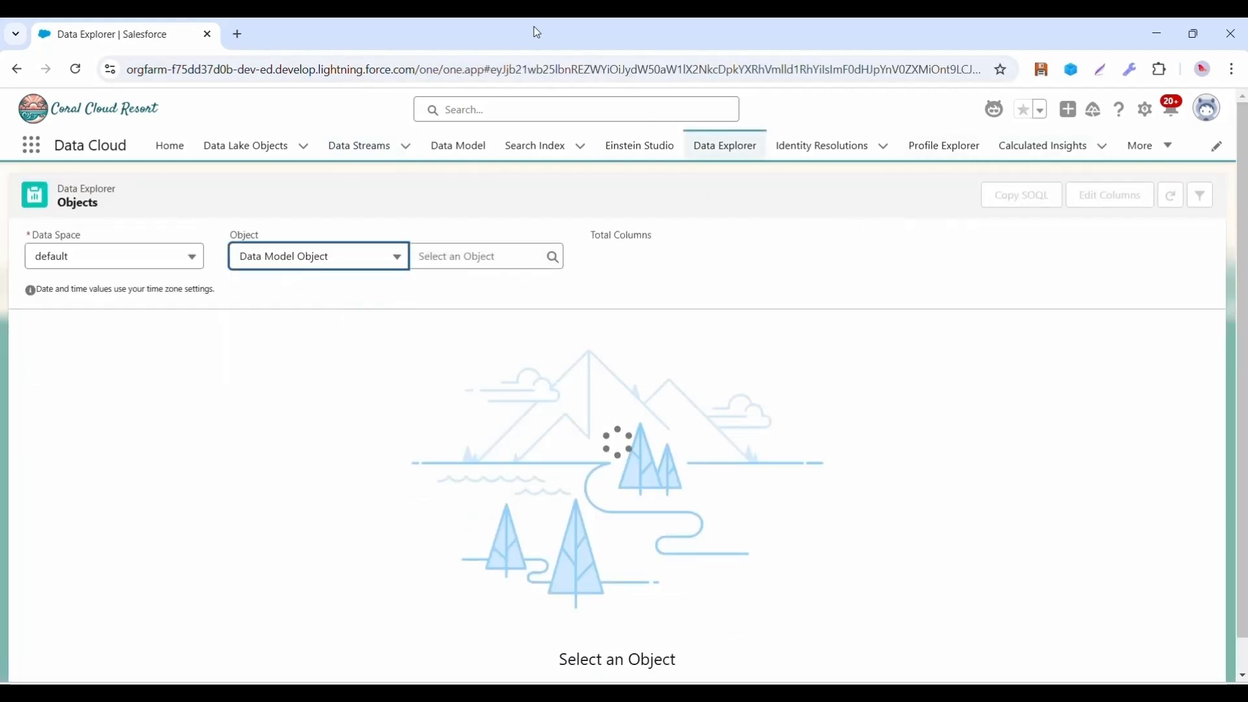
left_click(489, 254)
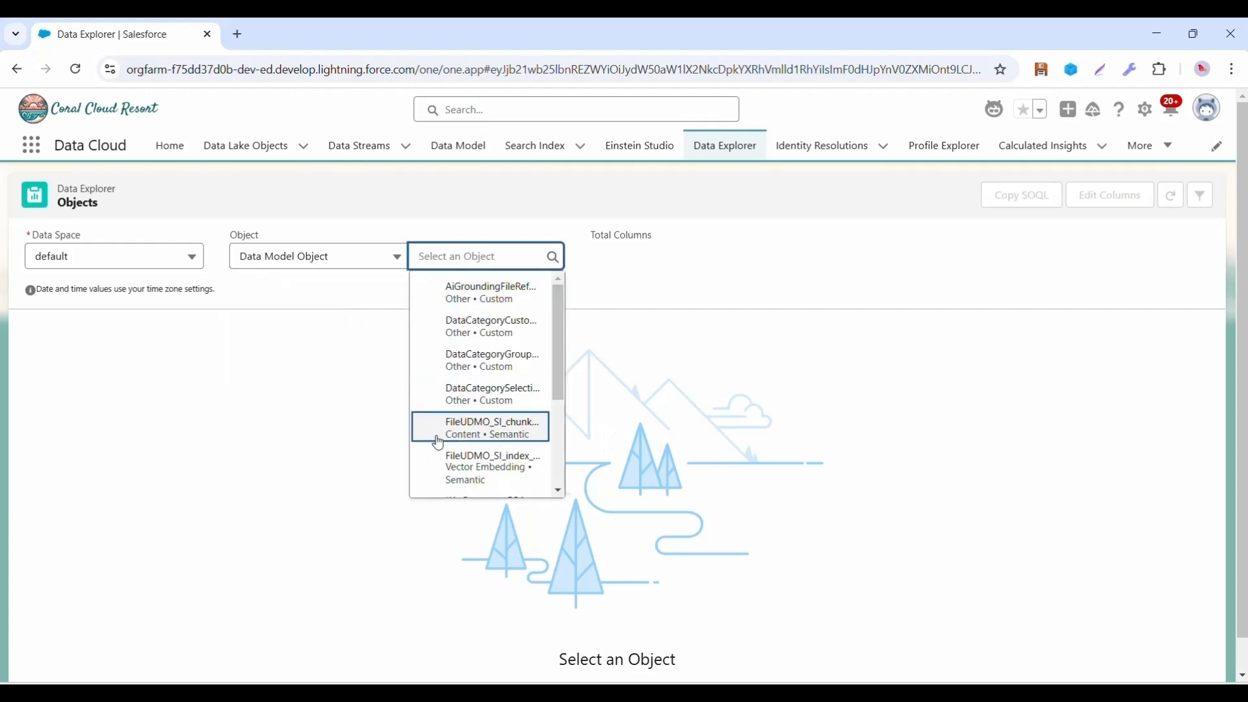
left_click(484, 434)
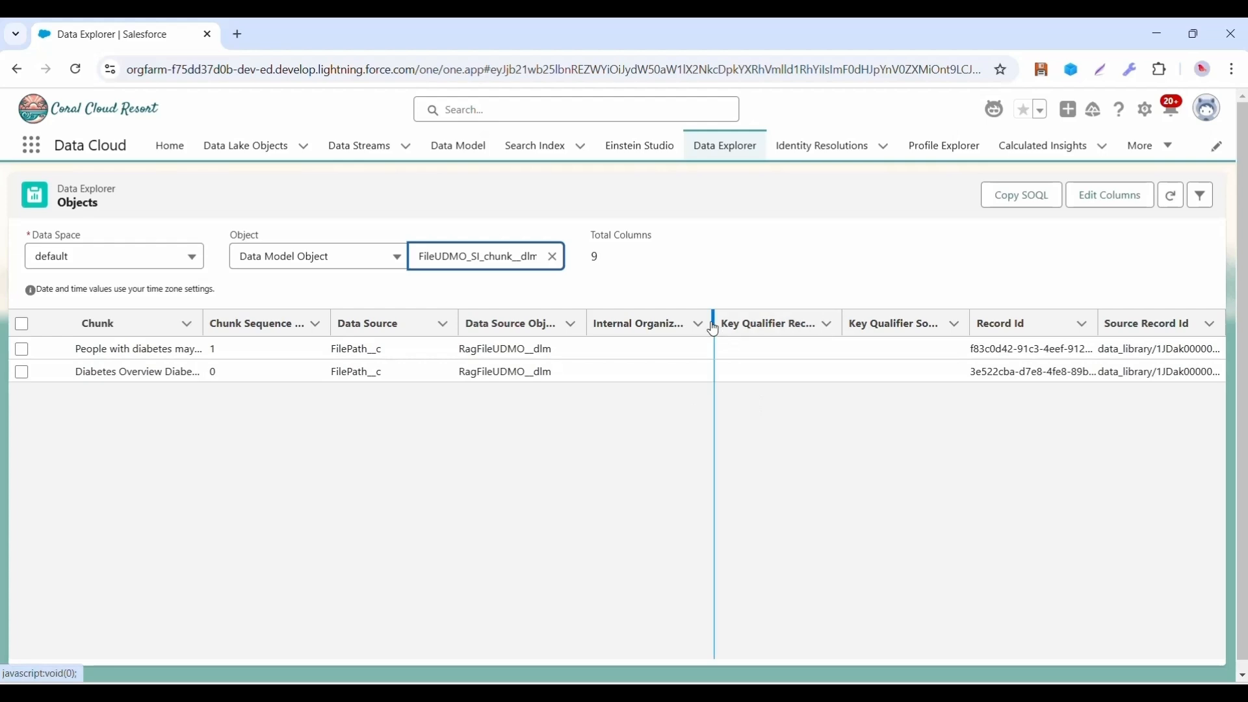
- Narrow the Internal Organization and both Key Qualifier columns, and widen Source Record Id to show the full file paths
left_click_drag(710, 323, 642, 323)
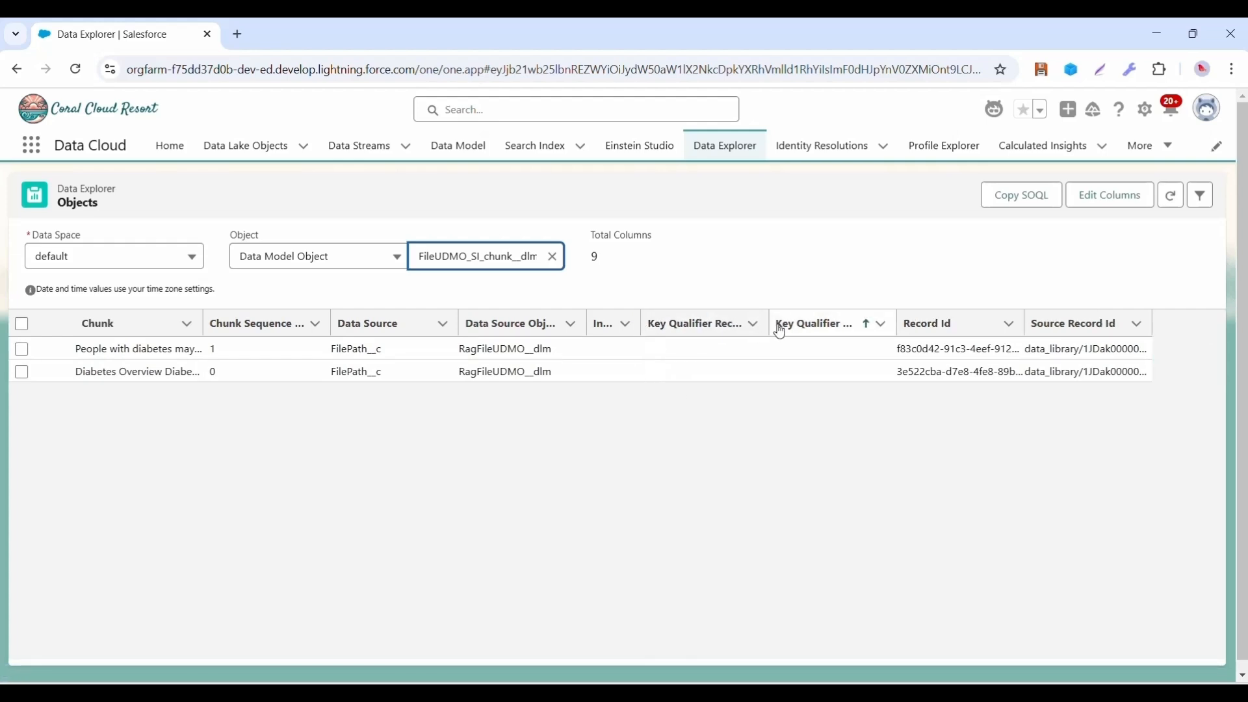
left_click_drag(768, 324, 691, 323)
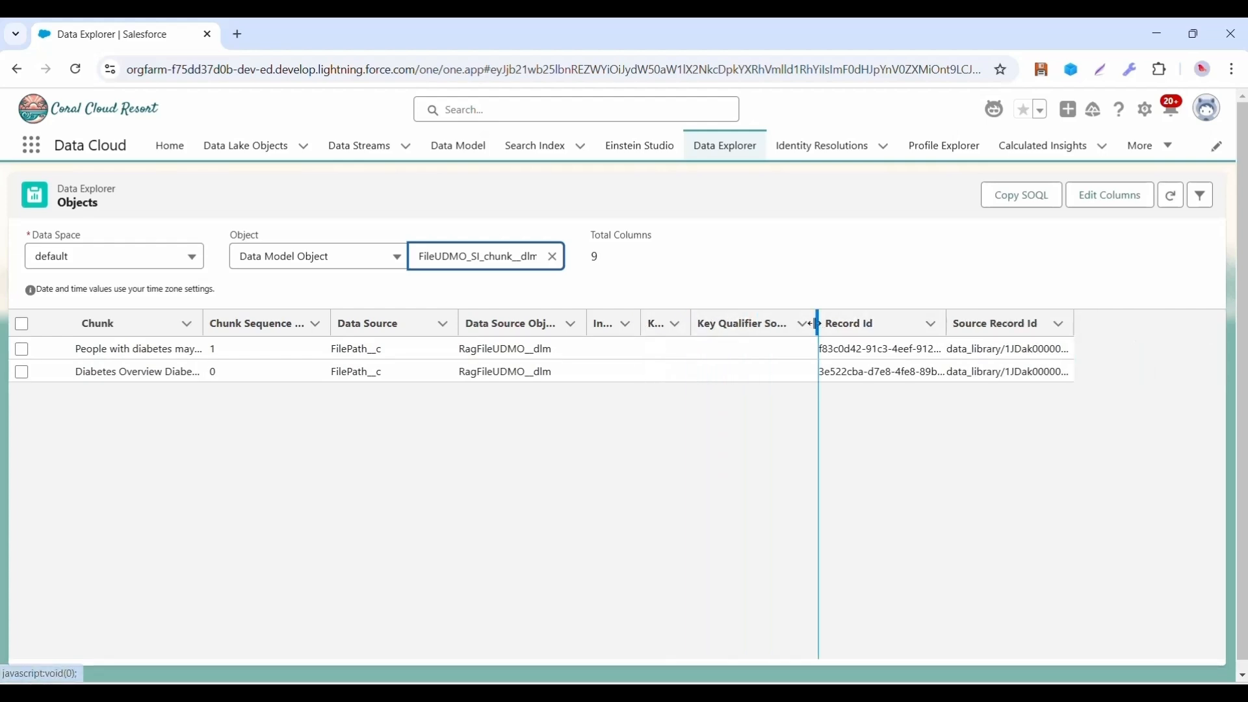
left_click_drag(813, 323, 747, 323)
left_click_drag(1005, 323, 1163, 323)
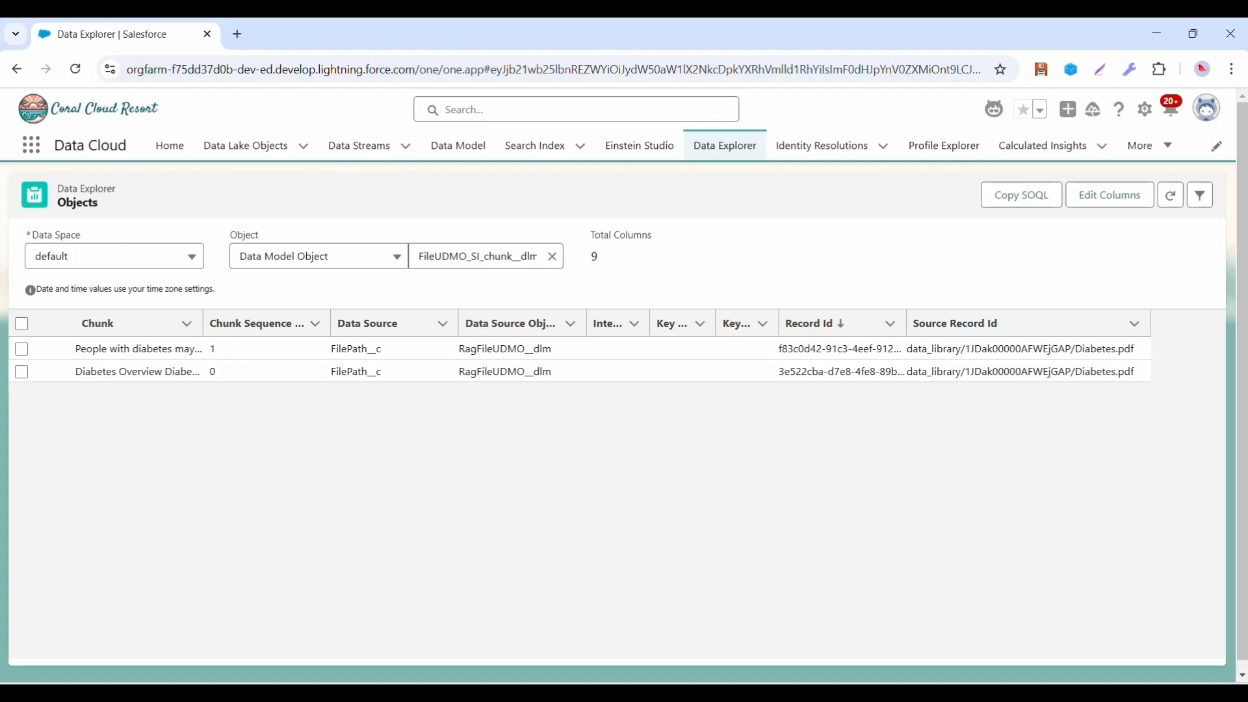
- View the search index list and the Einstein Studio retrievers, widening the retriever list's Name column to show full names
left_click(534, 145)
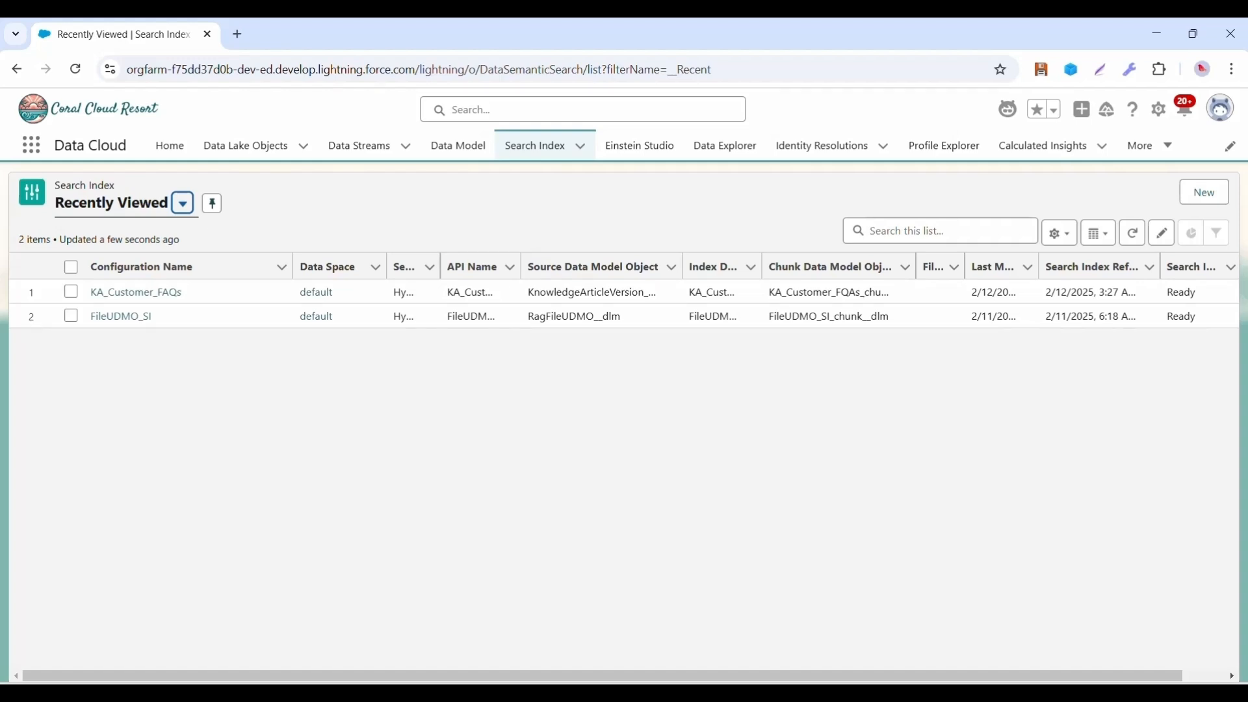
left_click(660, 151)
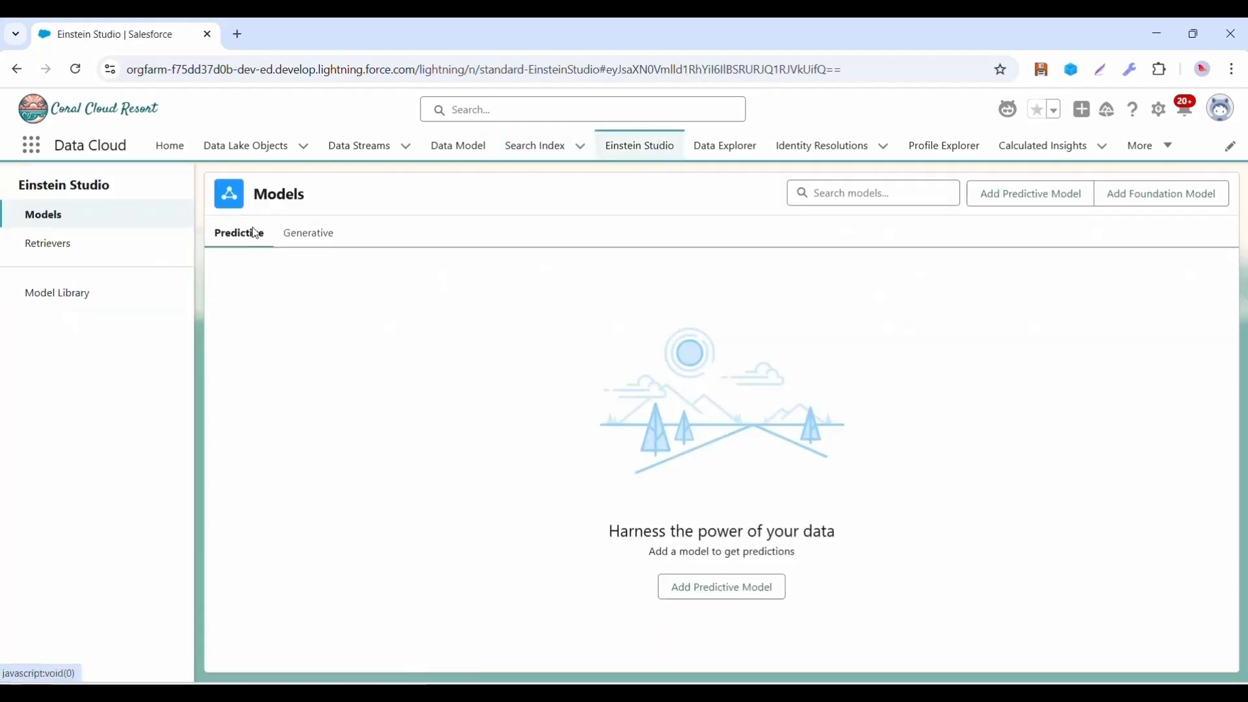
left_click(143, 252)
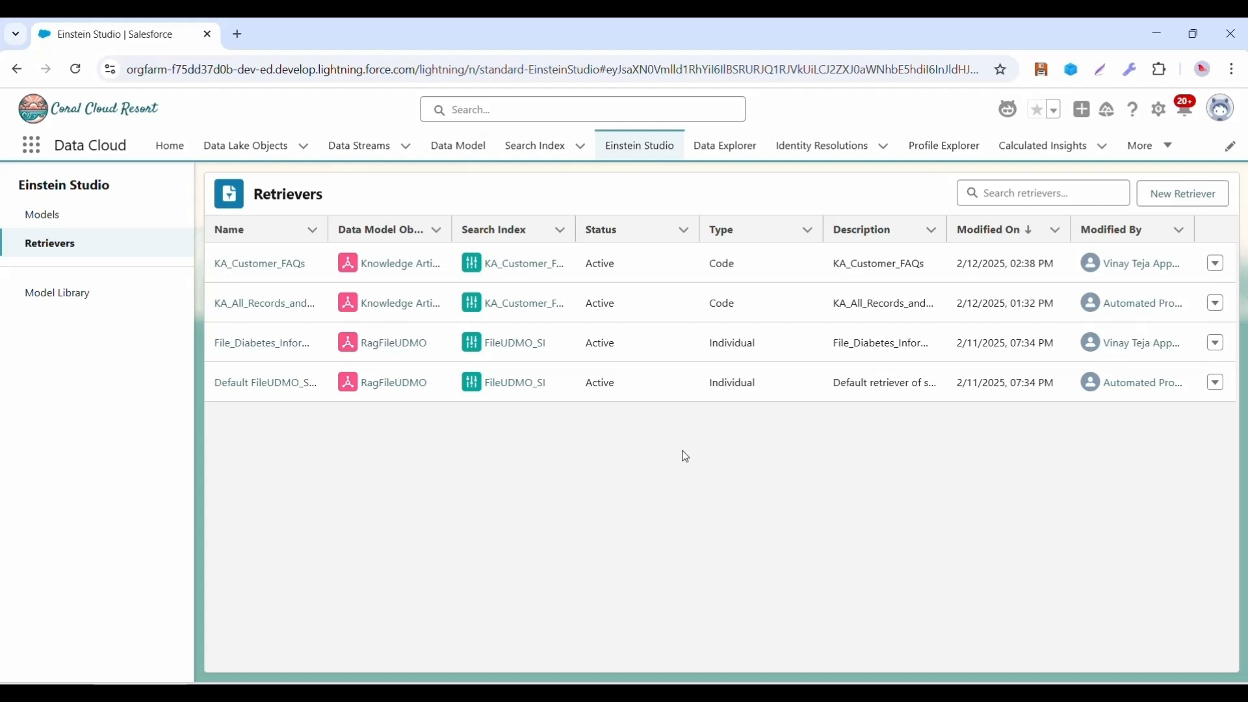
left_click_drag(329, 234, 421, 235)
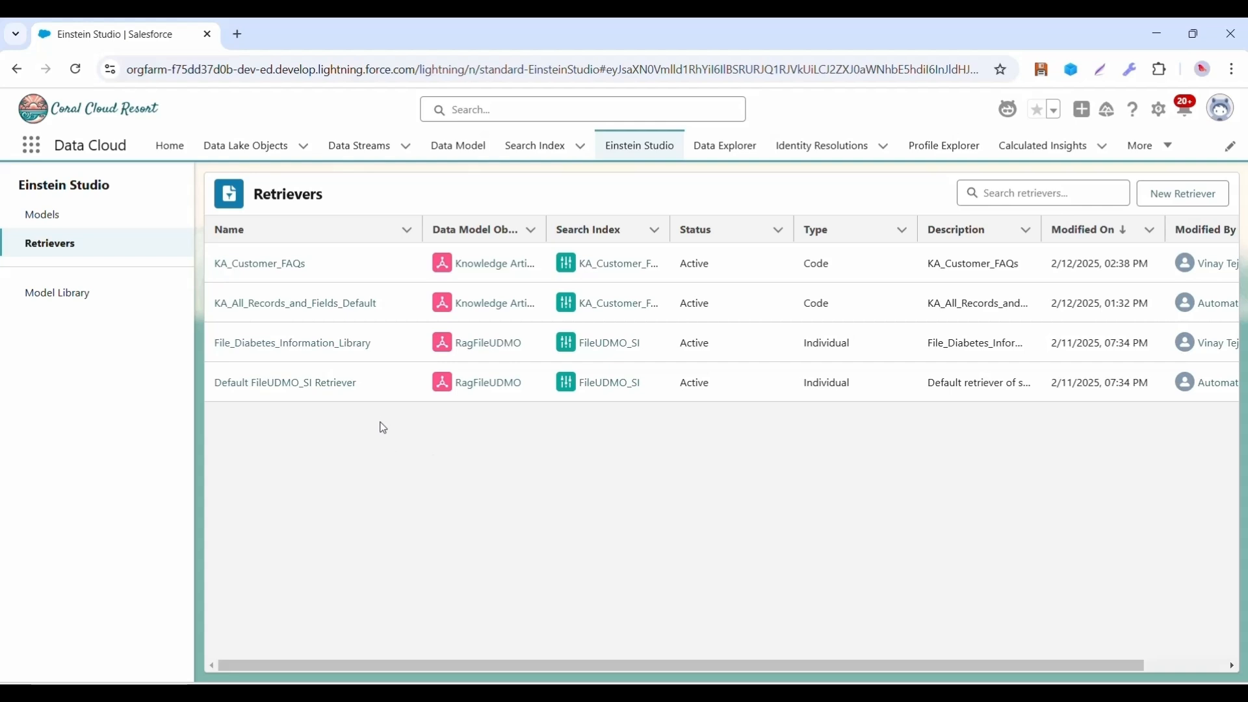
- Review the details of the File_Diabetes_Information_Library retriever and, back in the retriever list, widen the Data Model Object column
left_click(348, 345)
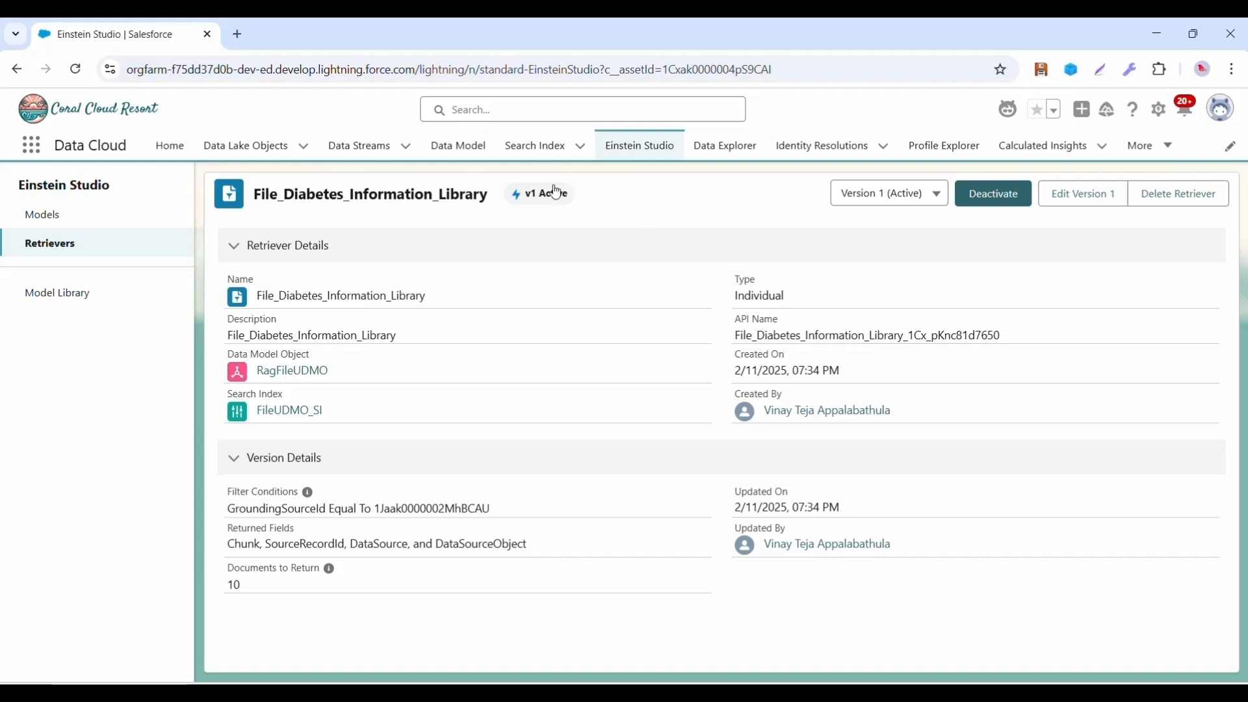
left_click(17, 68)
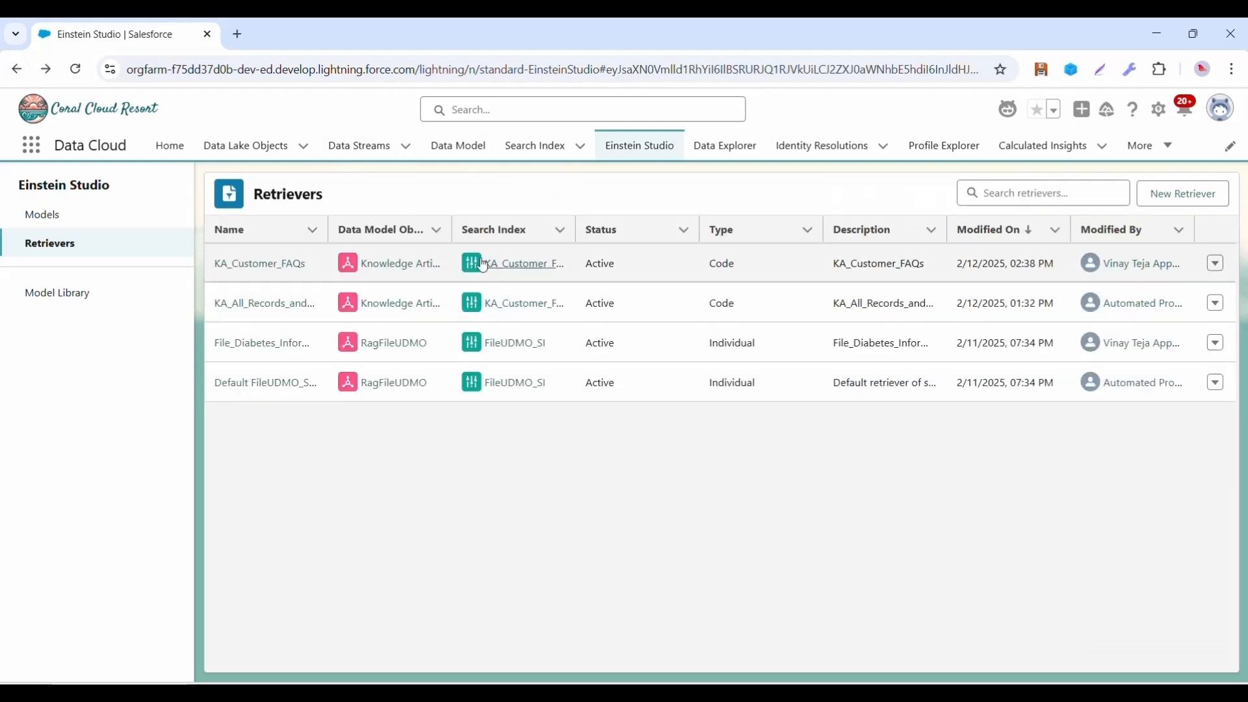
left_click_drag(442, 221, 553, 229)
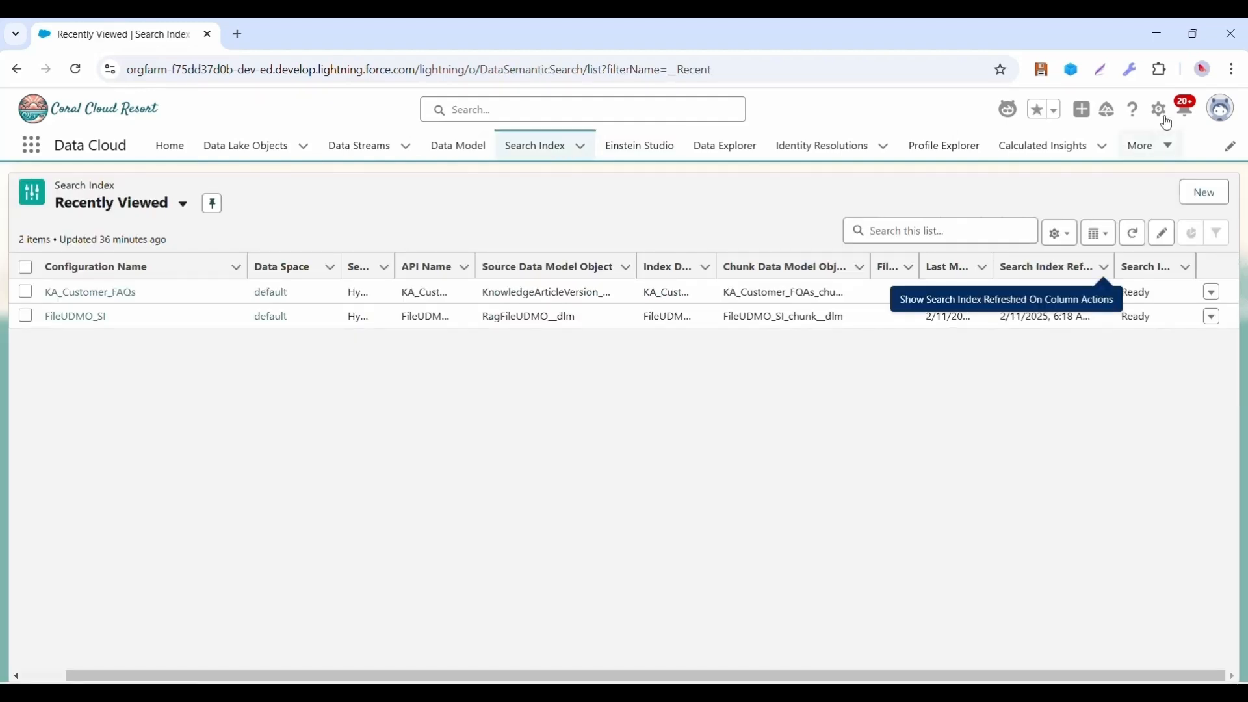
- Open Salesforce Setup, search for "prompt" and go to Prompt Builder
left_click(1162, 112)
left_click(1091, 195)
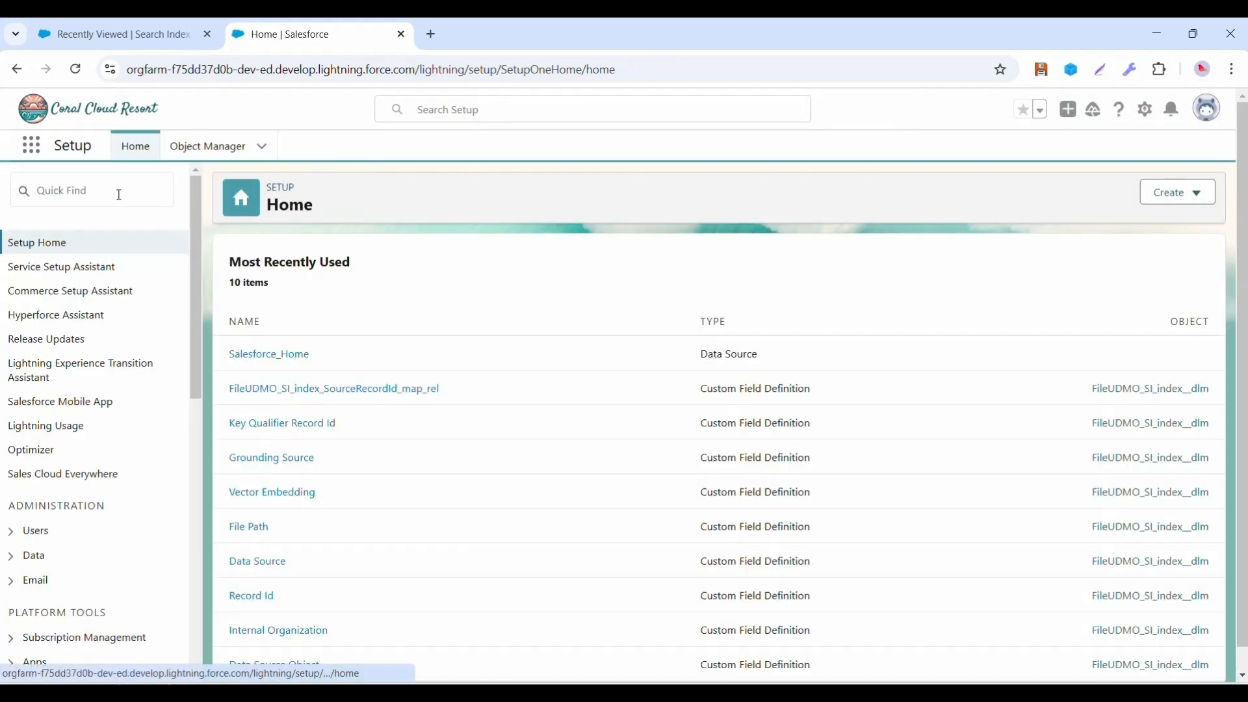
type("prom")
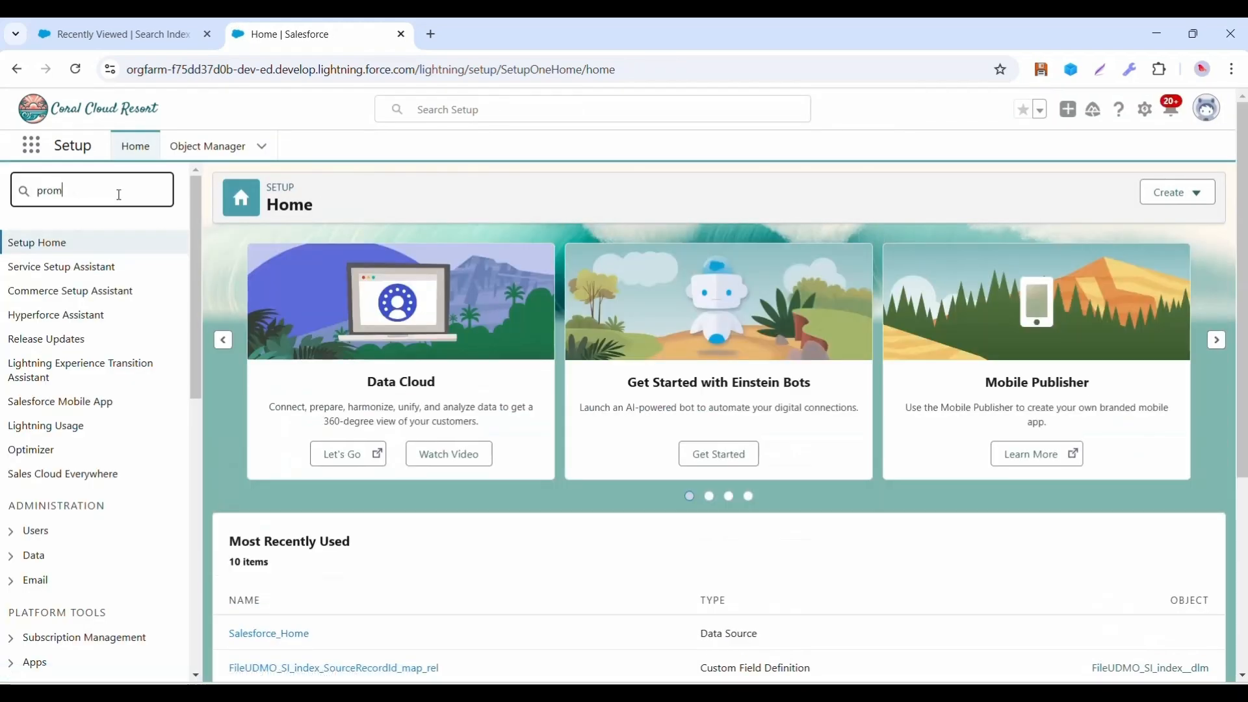
type("pt")
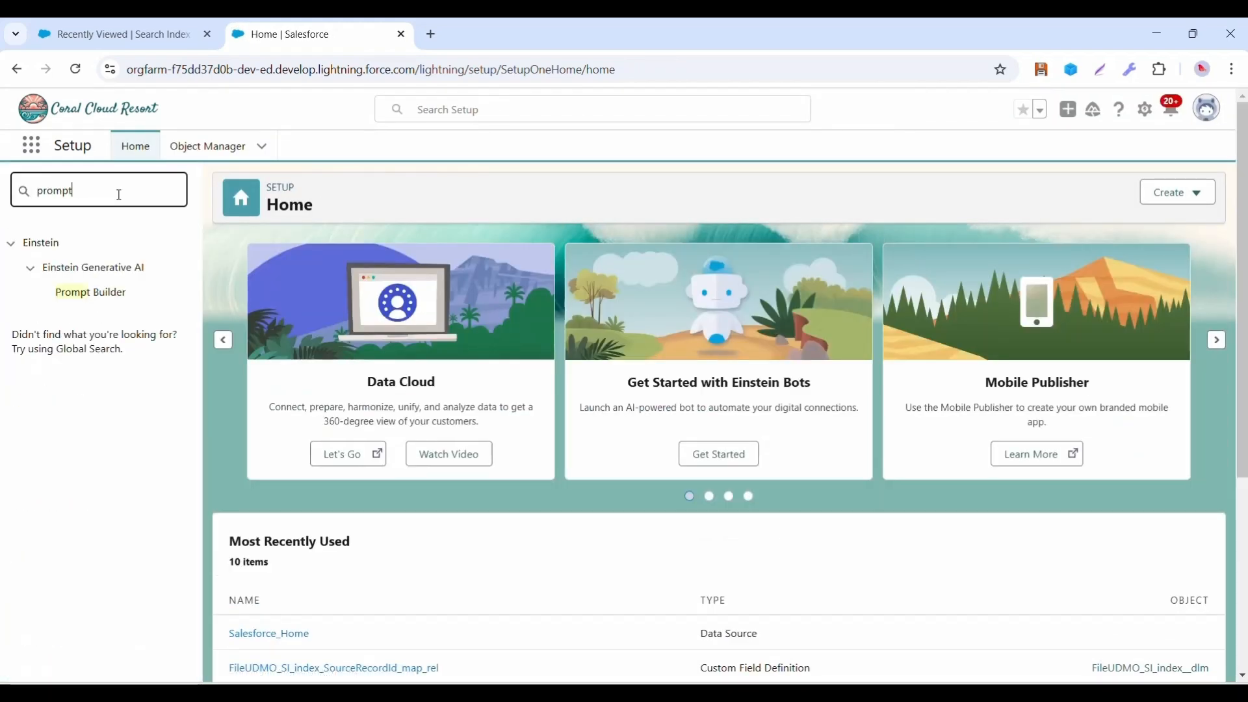
left_click(106, 299)
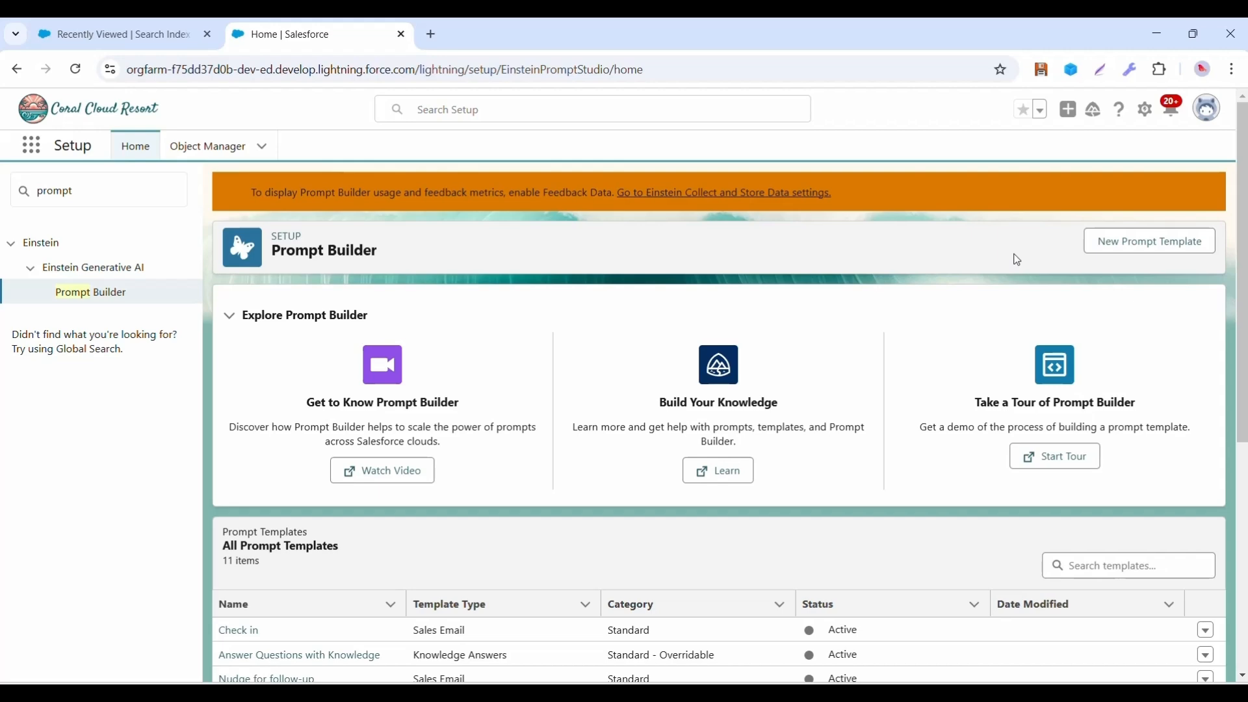
- Start a new prompt template of type Flex and name it "Diabetes Information"
left_click(1144, 248)
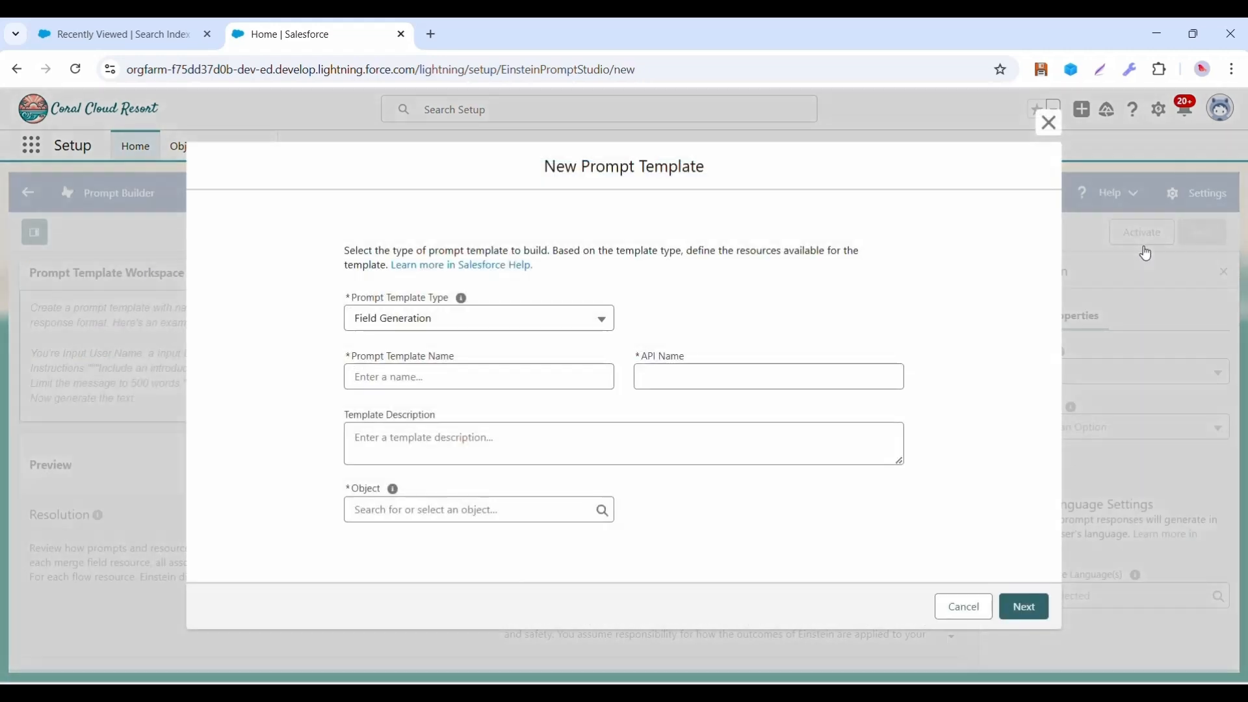
left_click(423, 326)
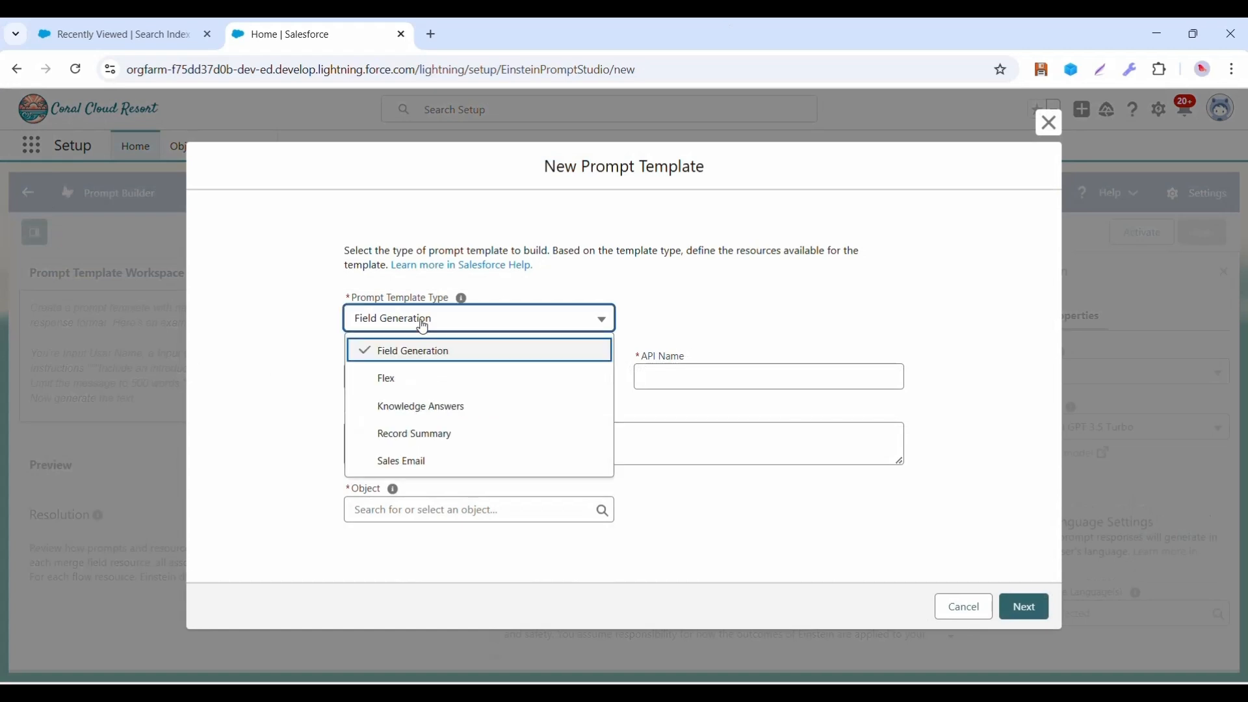
left_click(429, 383)
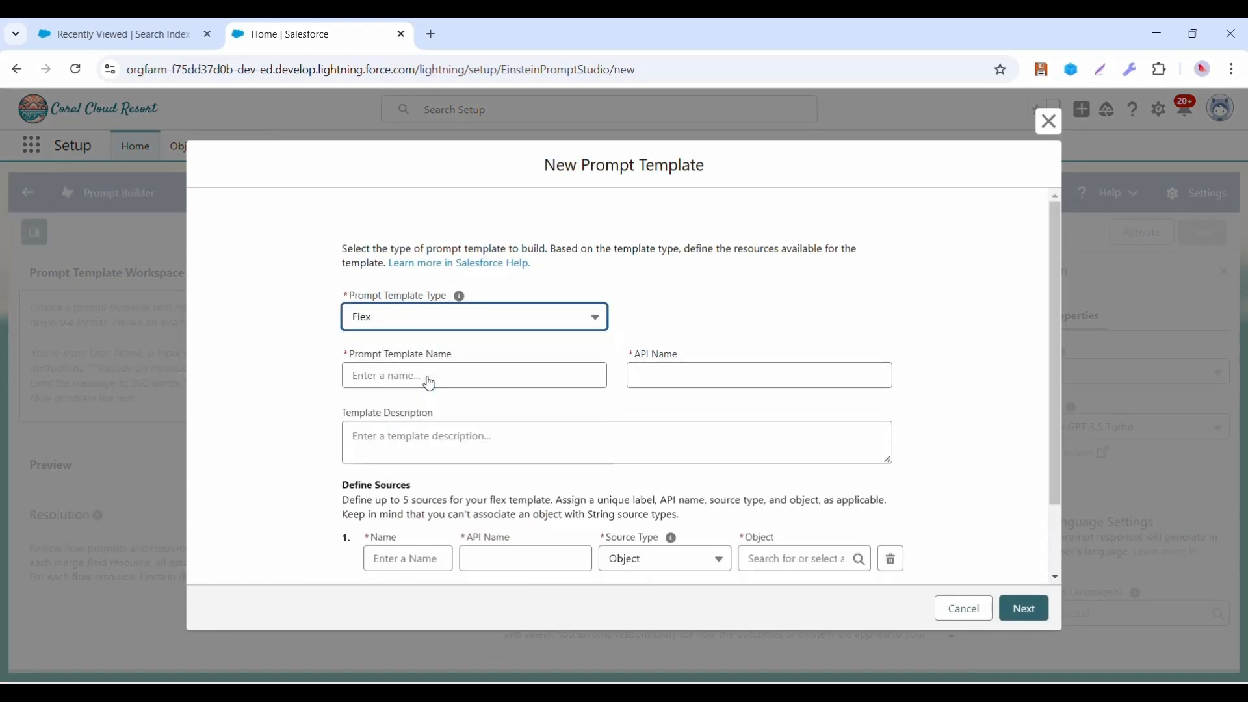
left_click(424, 379)
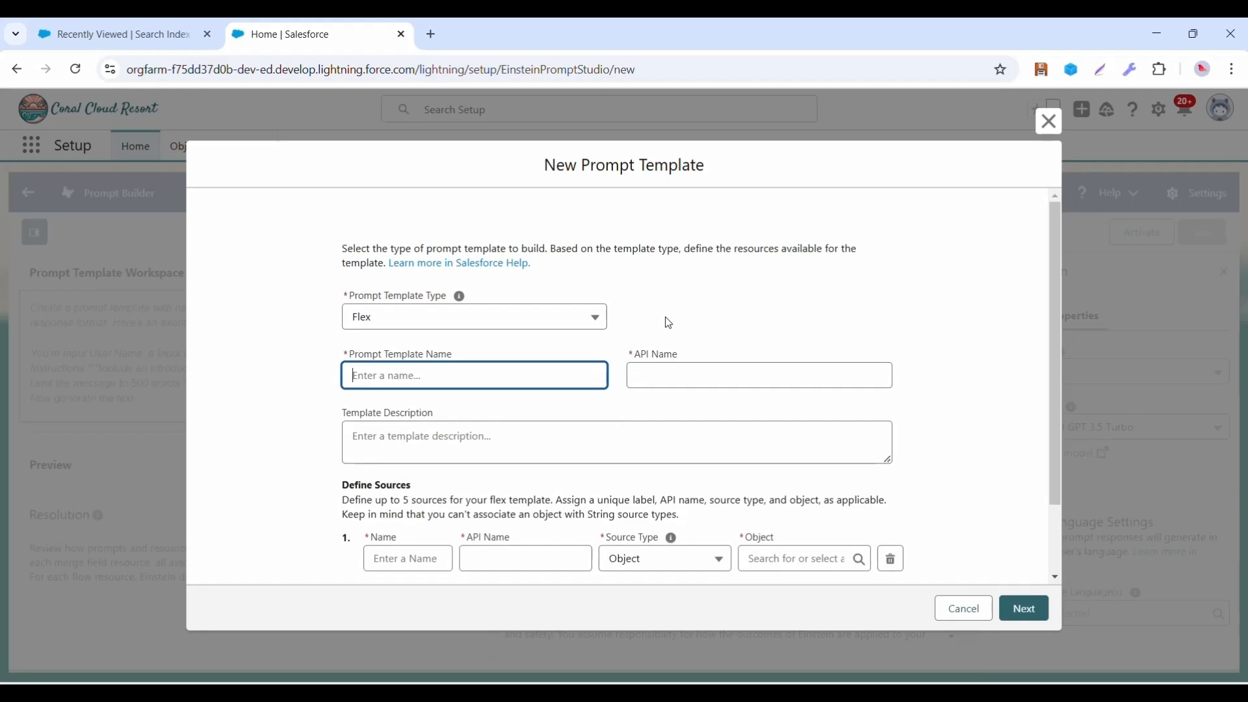
type("Diabetes Information")
left_click(668, 322)
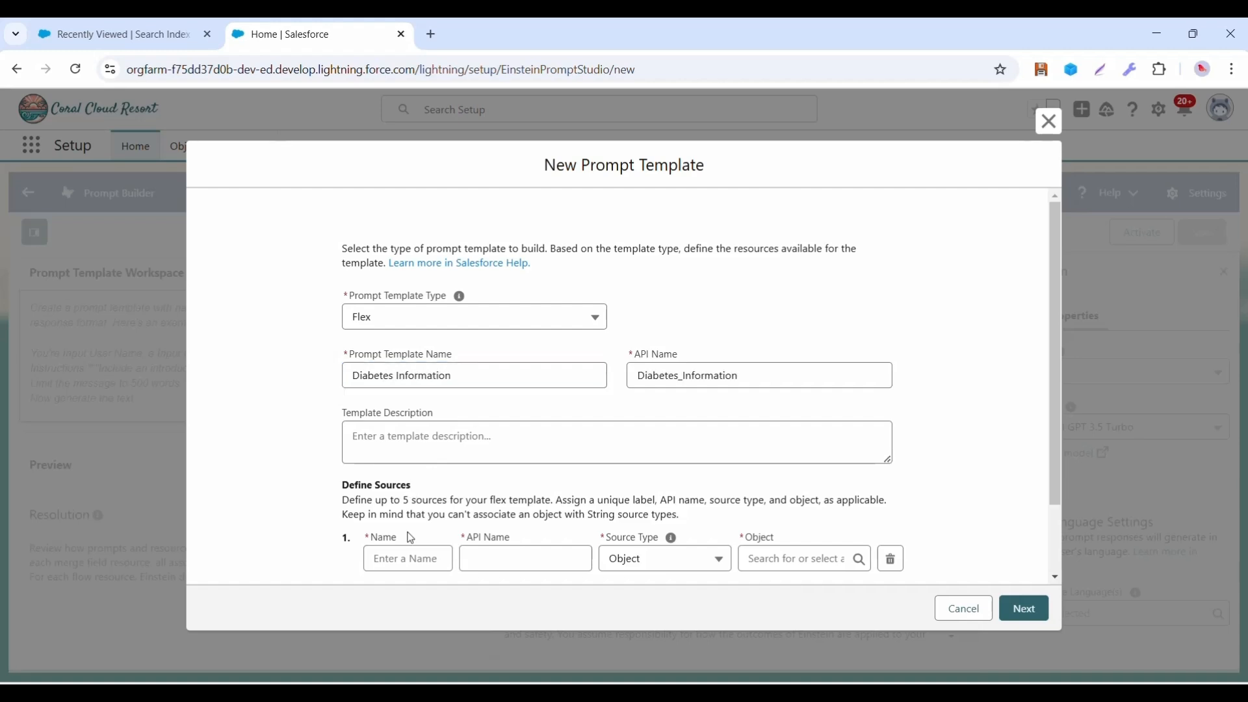
- Define a template source named "searchInput" with source type Free Text and proceed to the template workspace
scroll(417, 535, "down", 2)
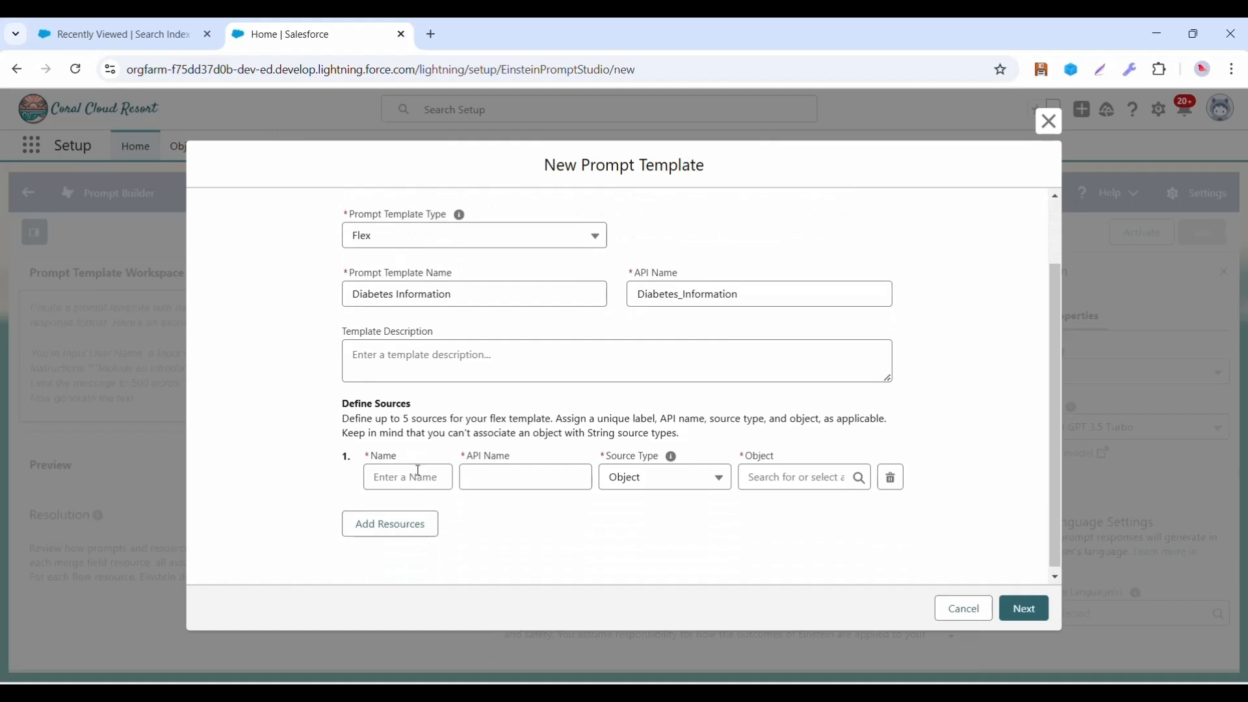
left_click(418, 472)
type("searc")
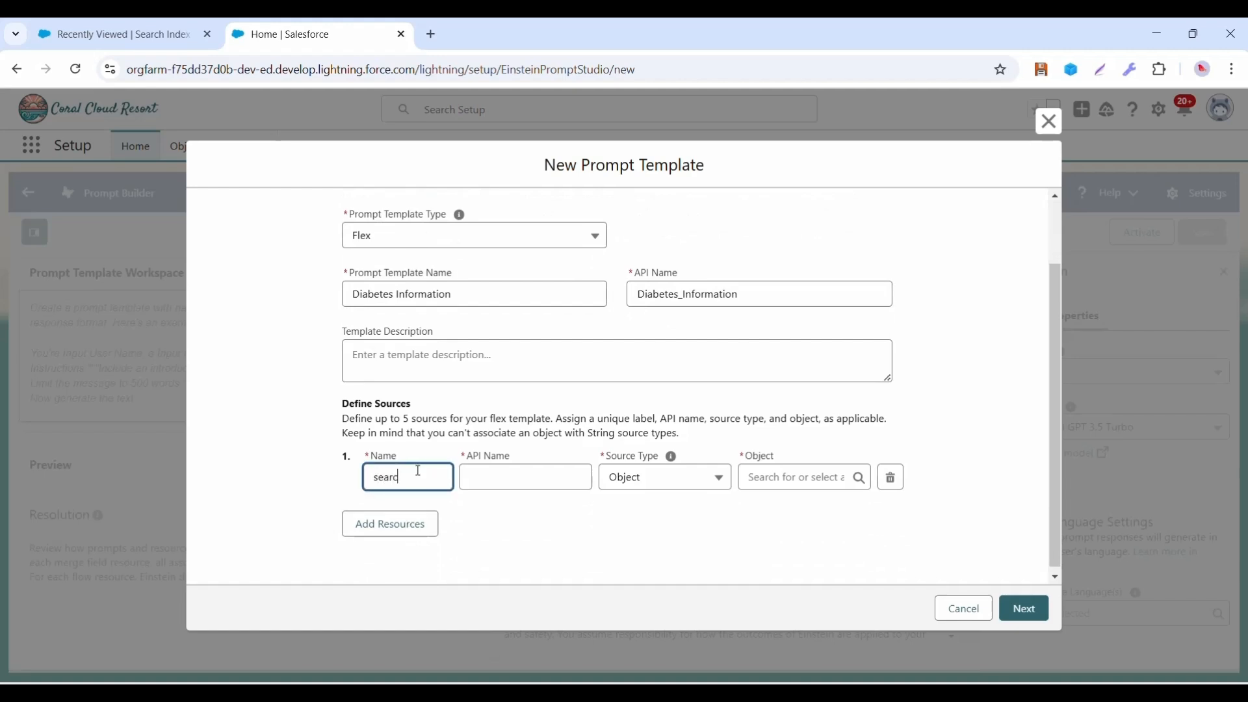
type("hInput")
left_click(643, 556)
left_click(663, 477)
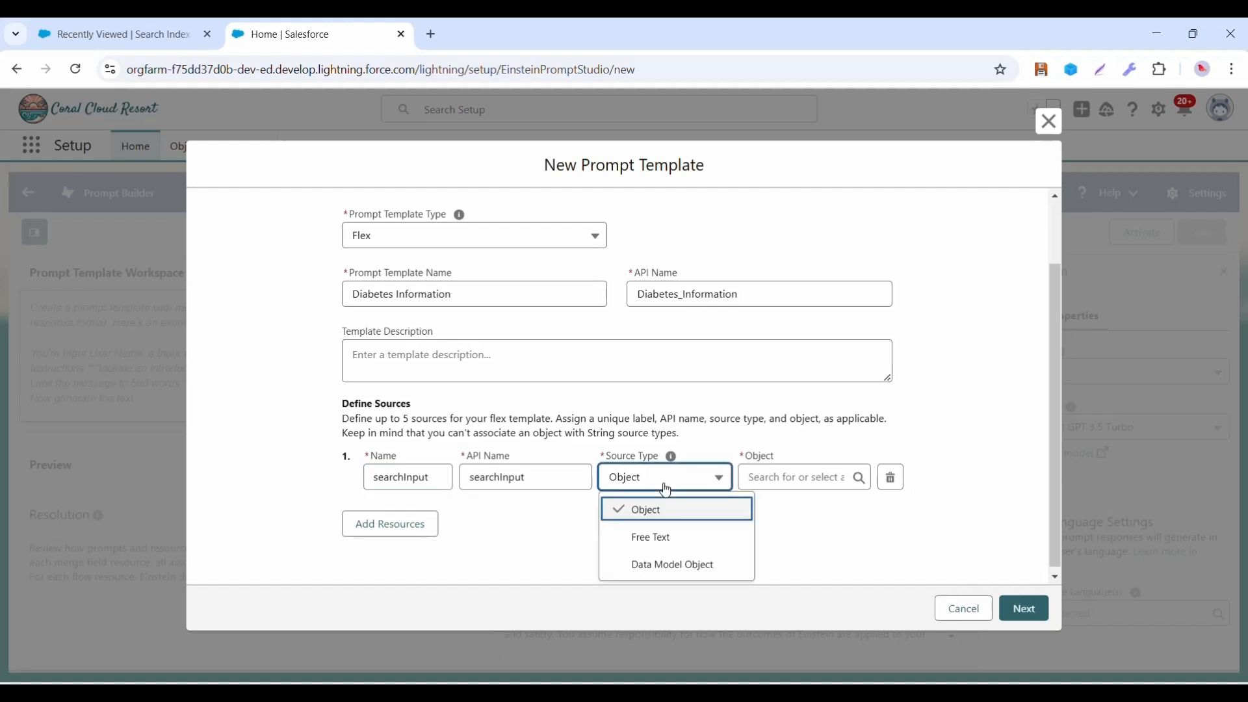
left_click(678, 539)
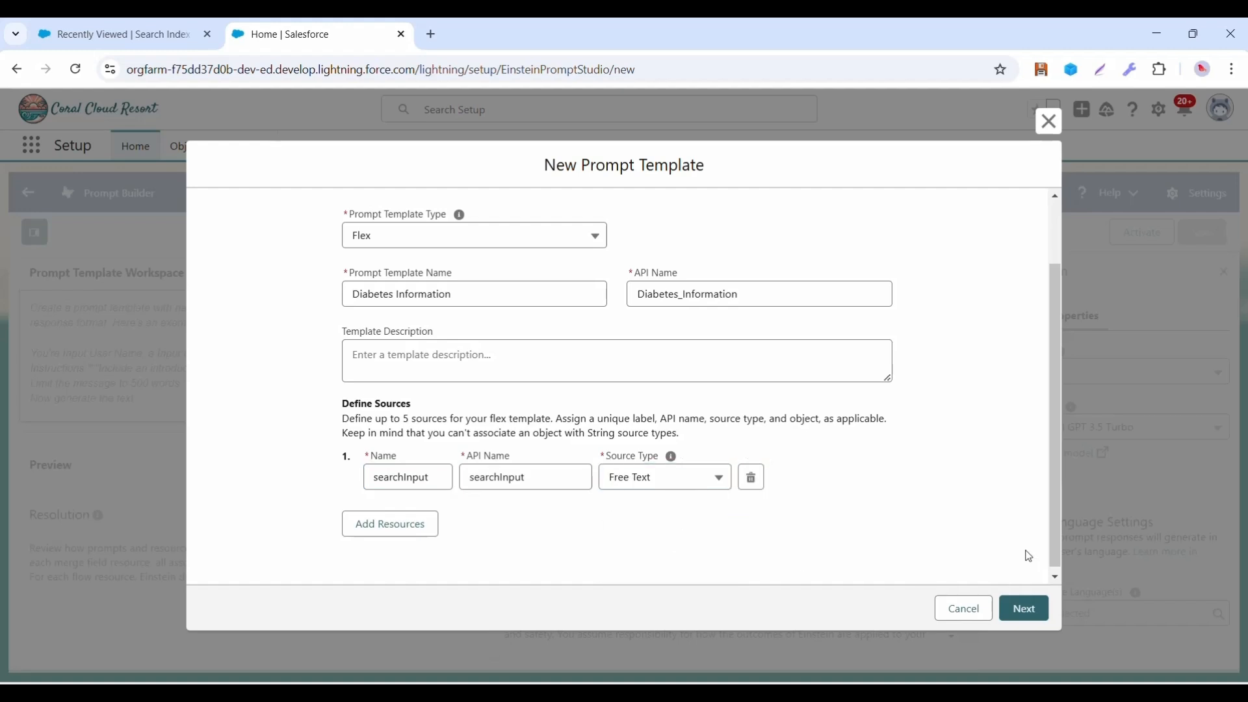
left_click(1019, 608)
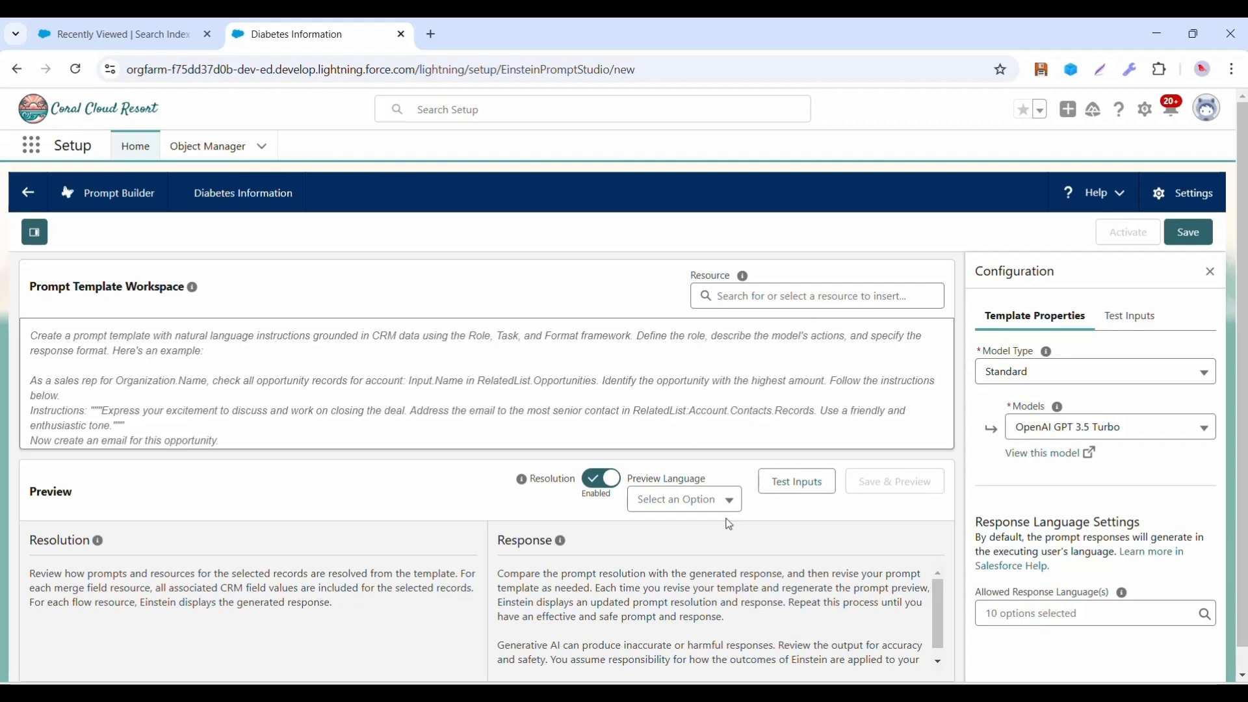
- Copy the whole service agent prompt text from Notepad and paste it into the Prompt Template Workspace
left_click(747, 693)
key("ctrl+a")
key("ctrl+c")
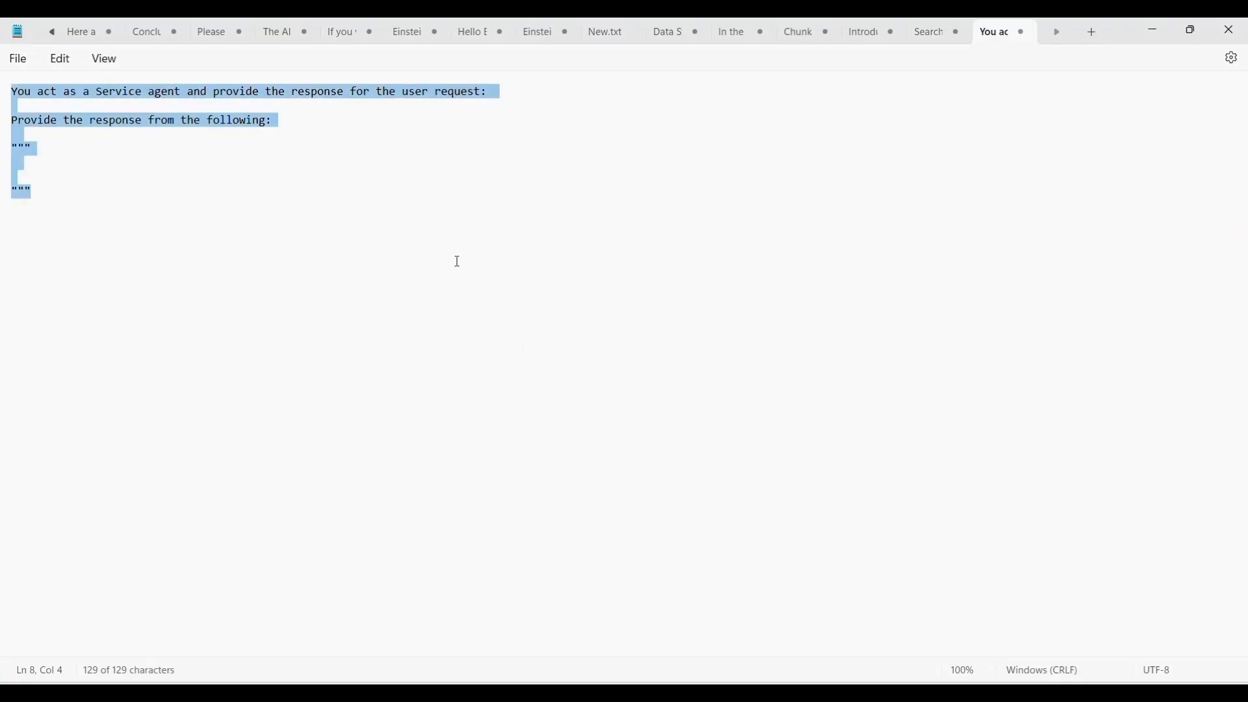
left_click(664, 693)
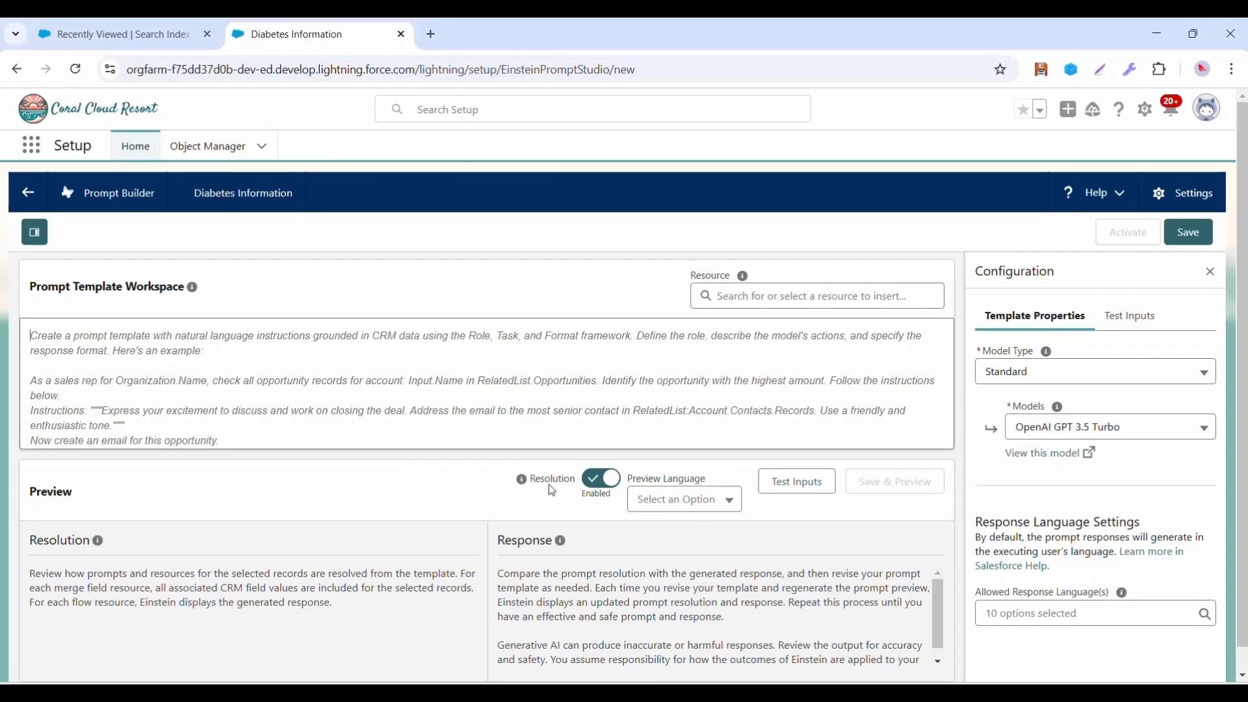
left_click(513, 338)
key("ctrl+v")
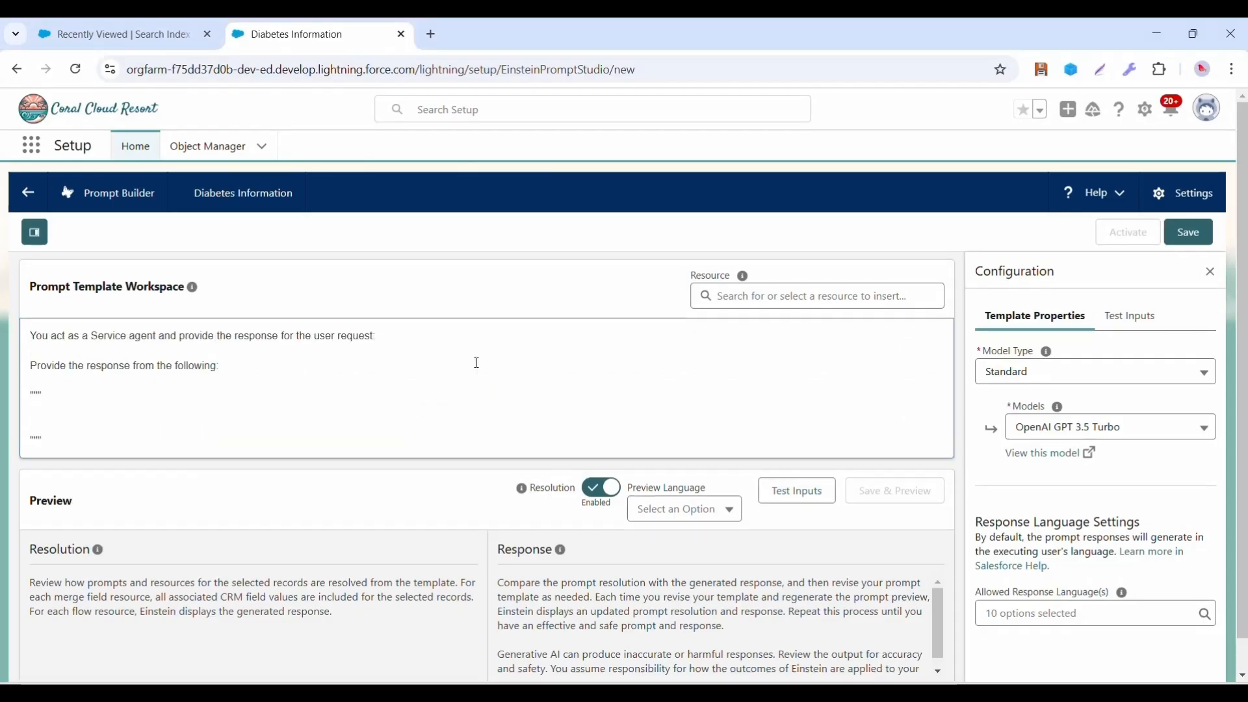
- Insert the searchInput free text resource at the end of the "user request:" line in the prompt
left_click(436, 337)
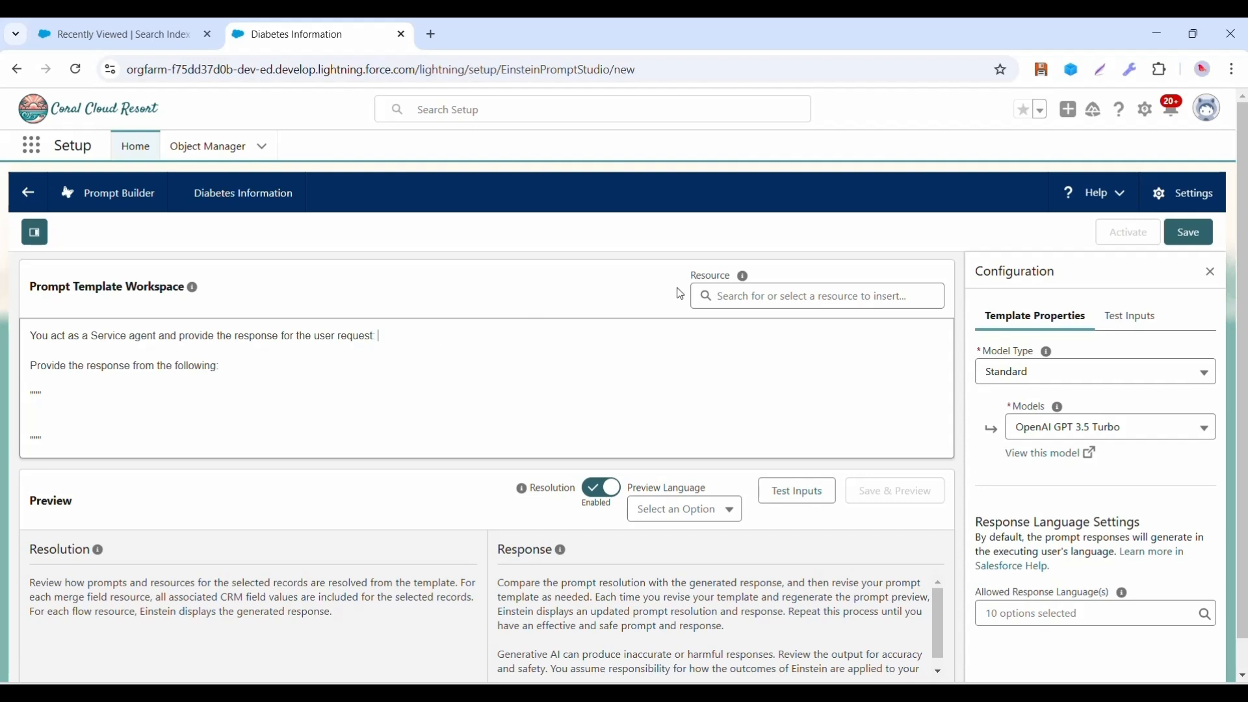
left_click(761, 296)
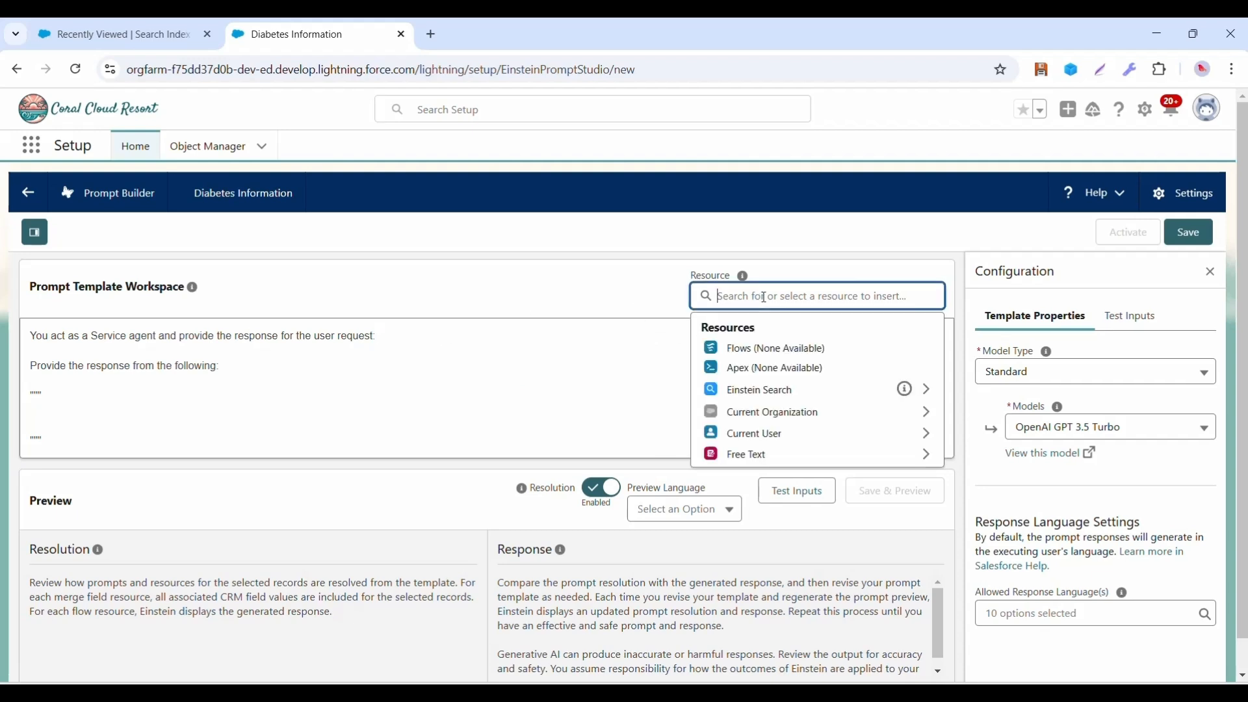
left_click(789, 453)
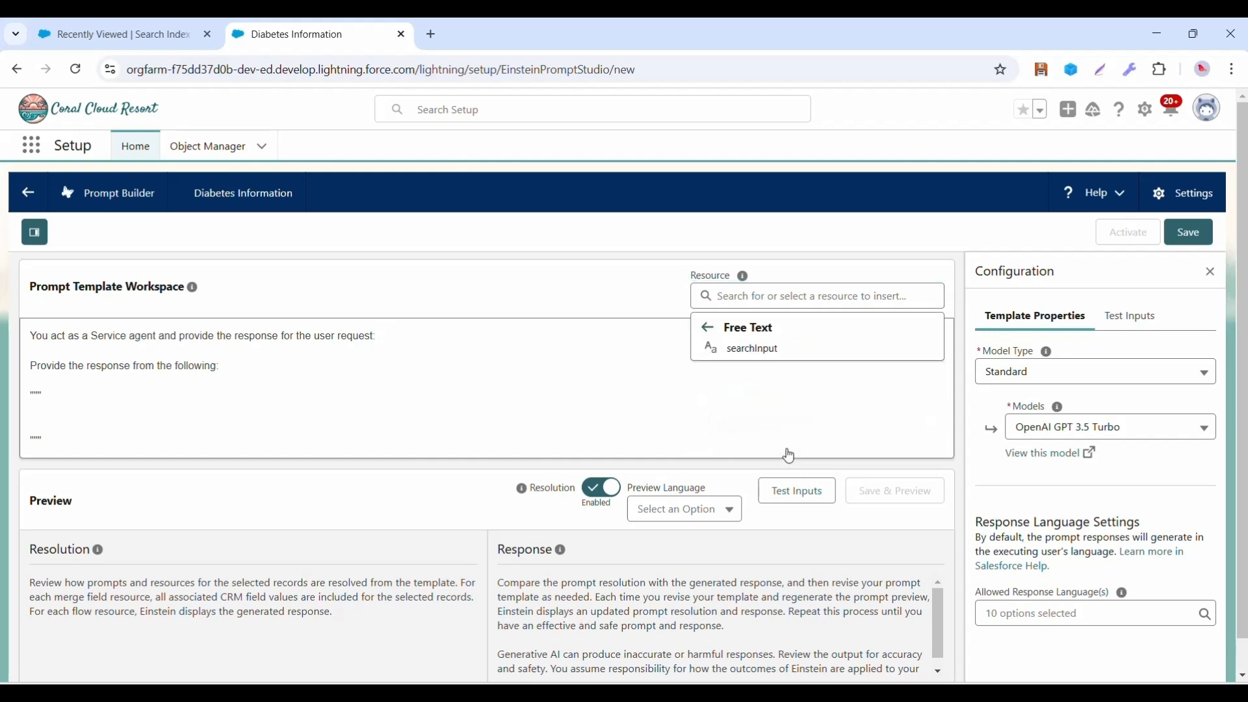
left_click(760, 350)
- Insert the File_Diabetes_Information_Library Einstein Search retriever for RagFileUDMO between the separator lines of the prompt
left_click(137, 415)
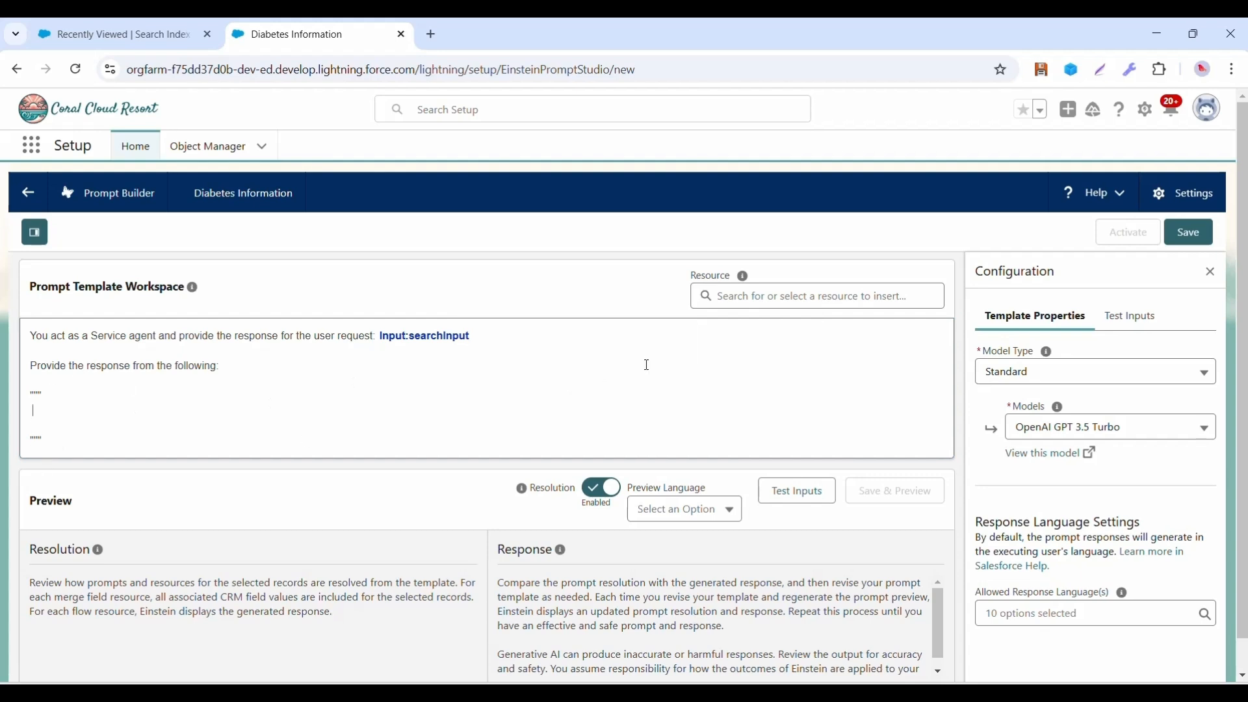
left_click(764, 298)
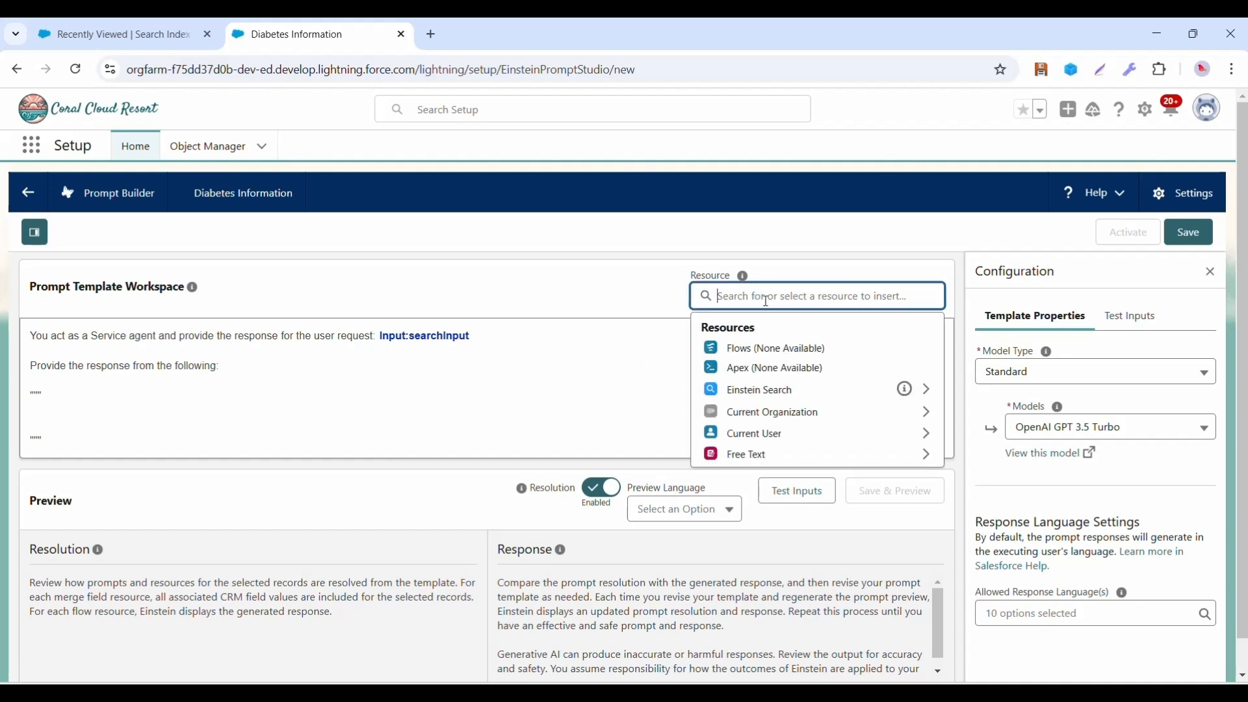
left_click(795, 398)
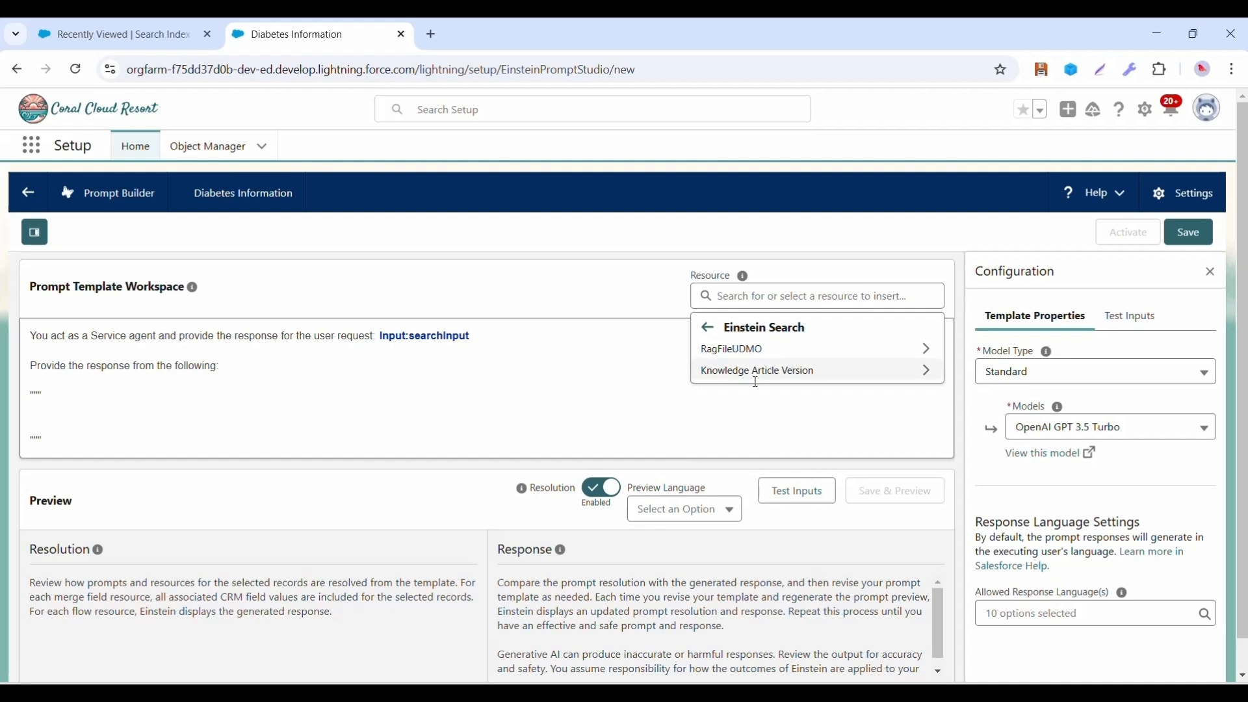
left_click(762, 353)
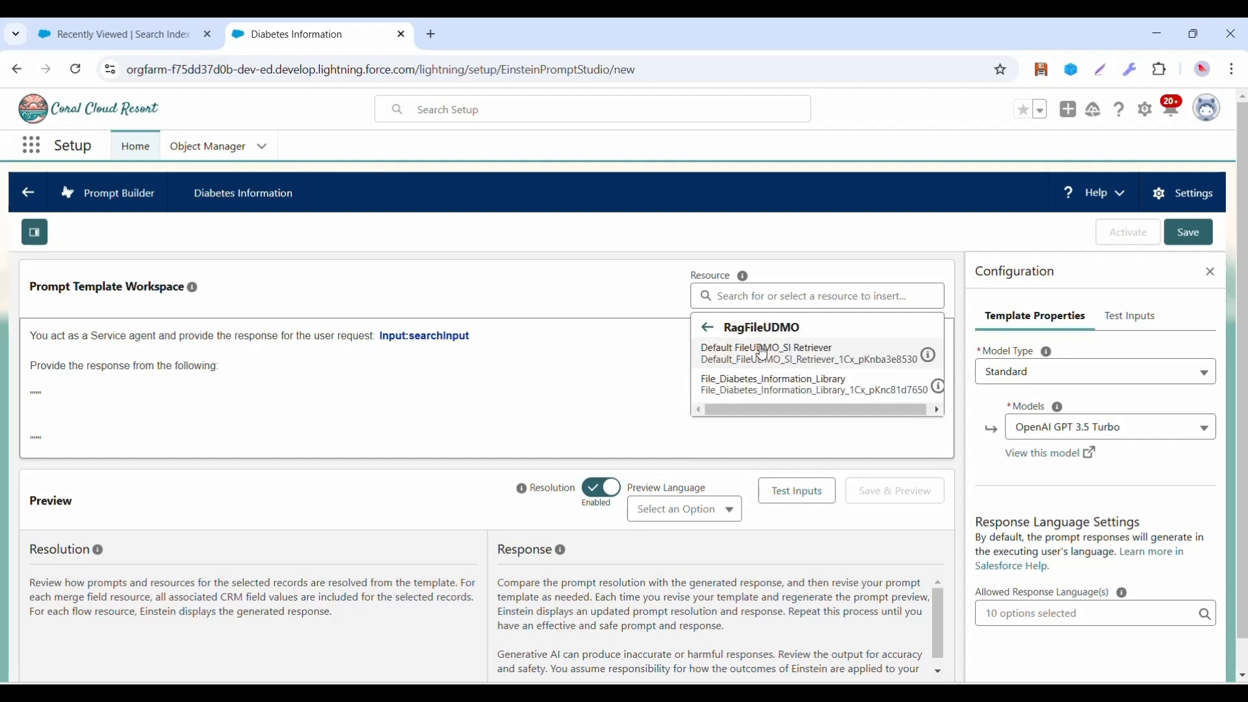
left_click(759, 389)
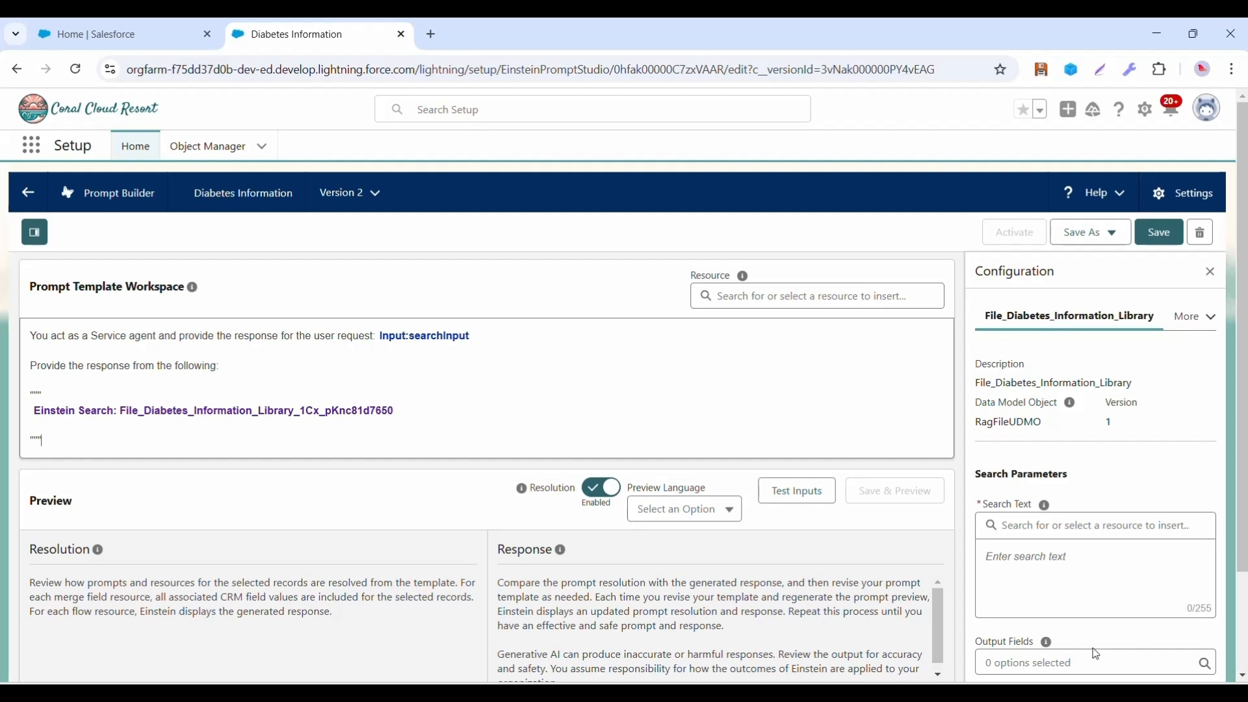
- Configure the retriever with the searchInput free text as search text, Chunk as output field and 1 as number of results
left_click(1038, 528)
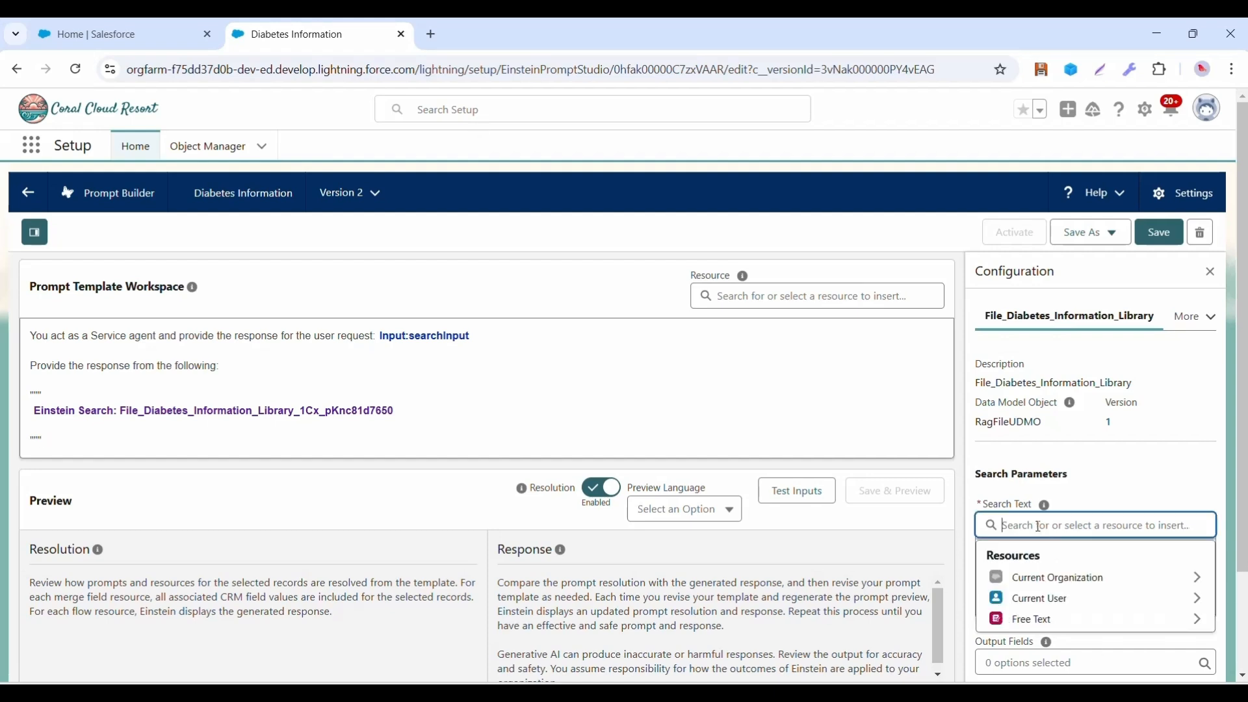
left_click(1061, 631)
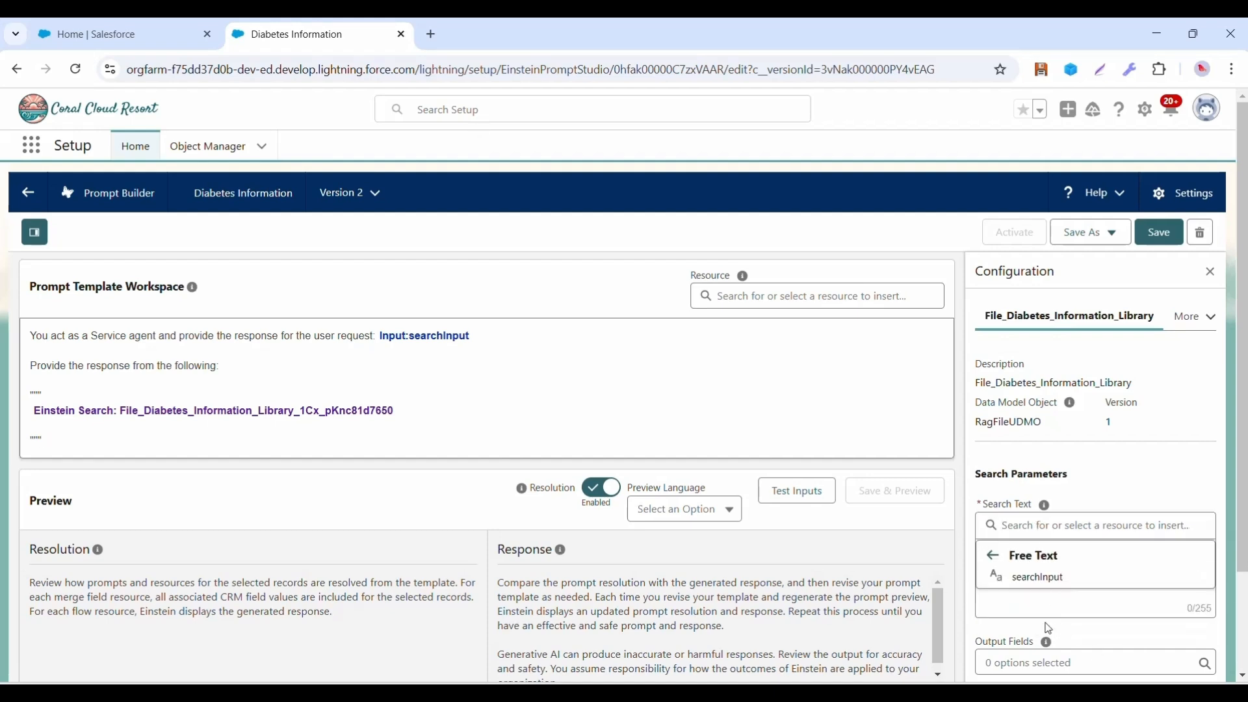
left_click(1060, 576)
scroll(1062, 571, "down", 2)
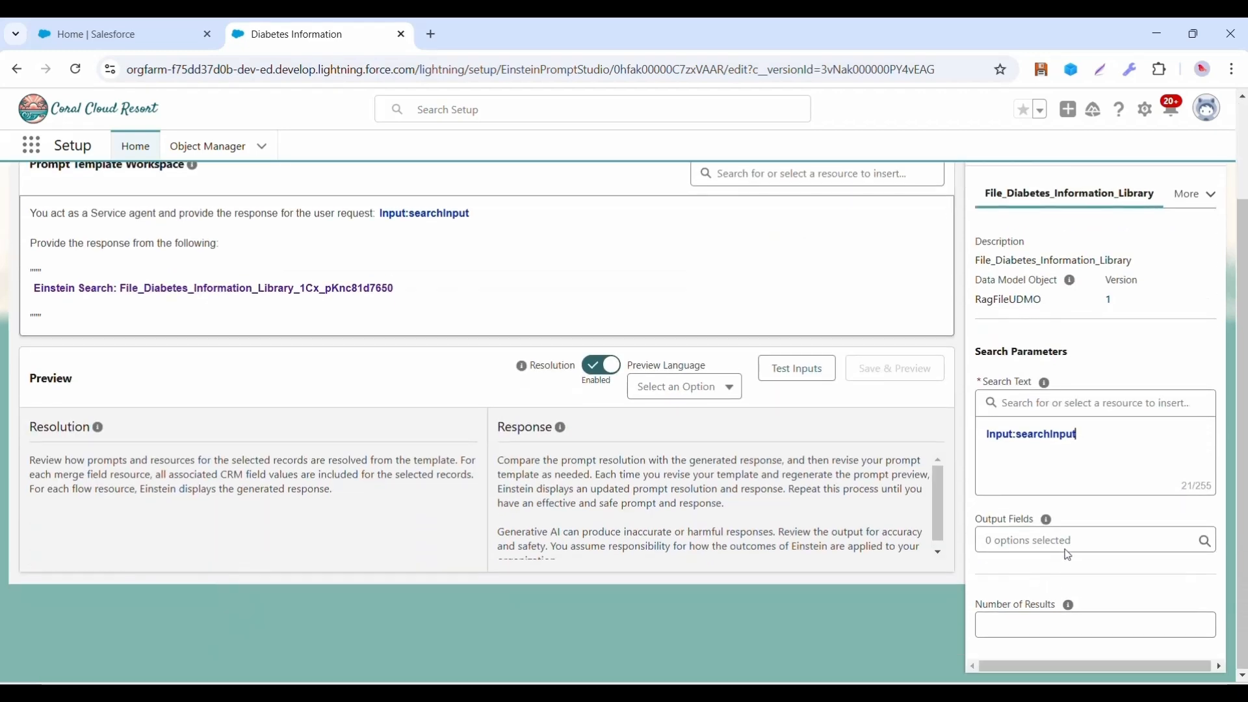
left_click(1060, 540)
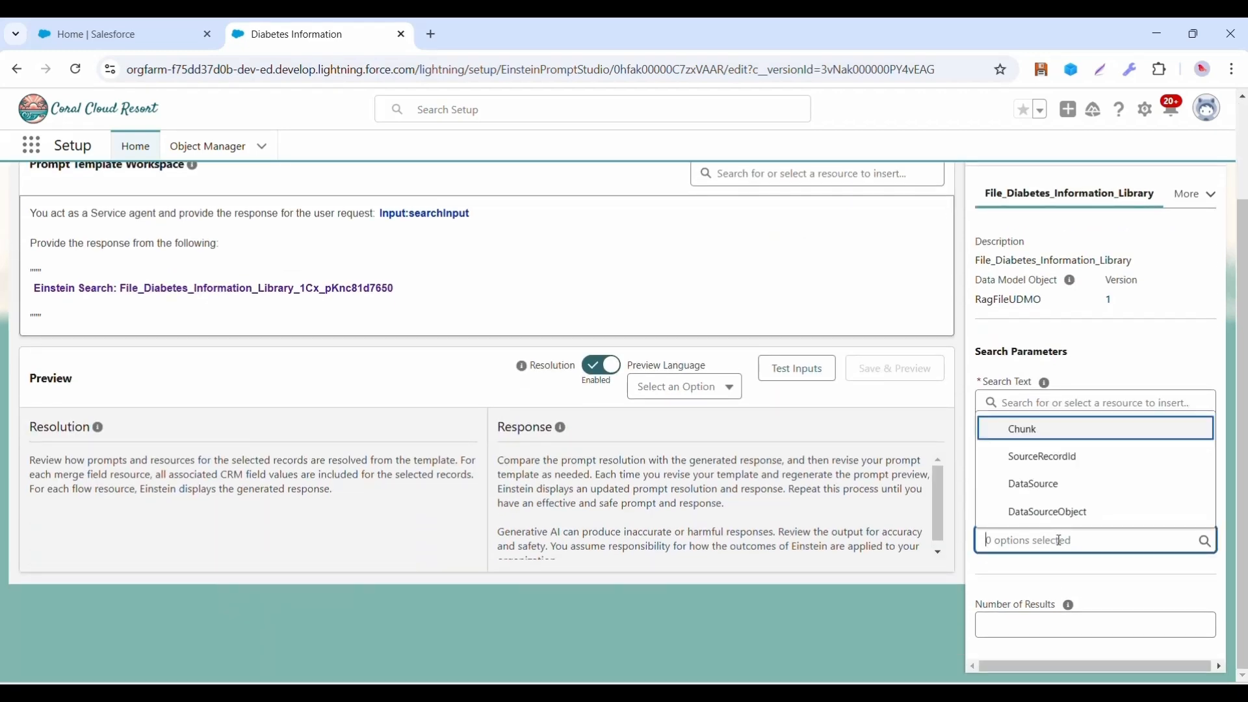
left_click(1079, 429)
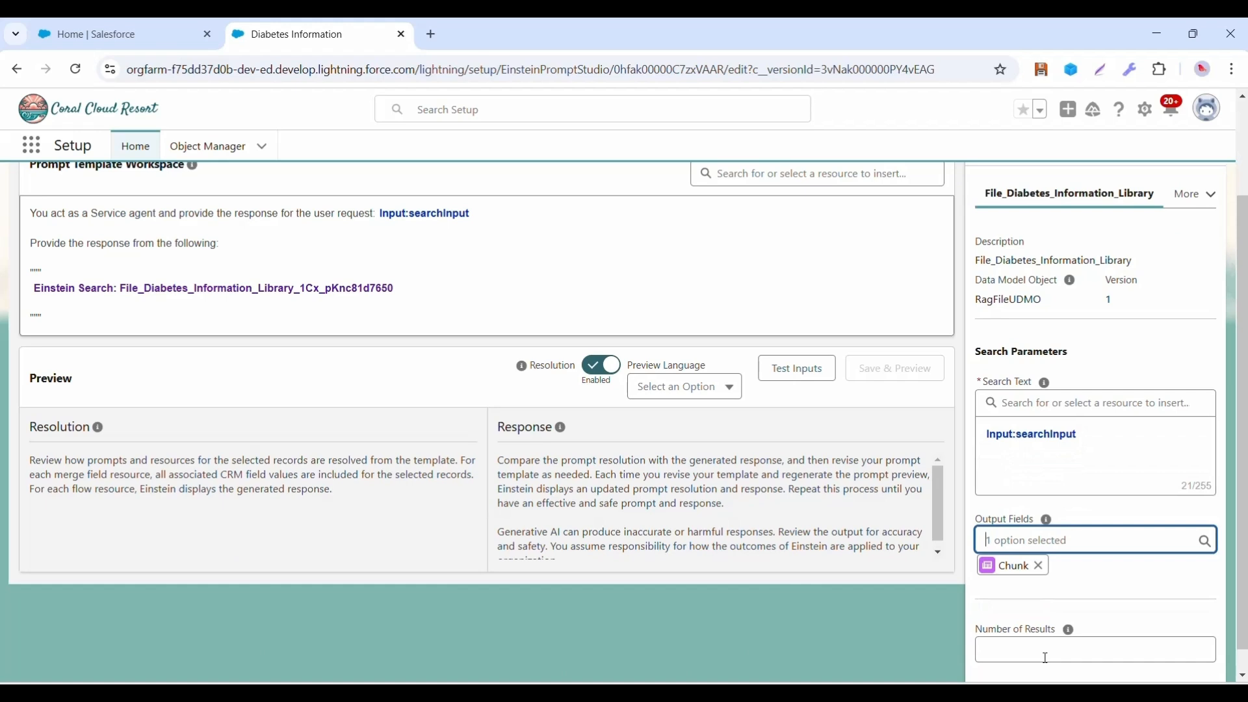
left_click(1046, 658)
type("5")
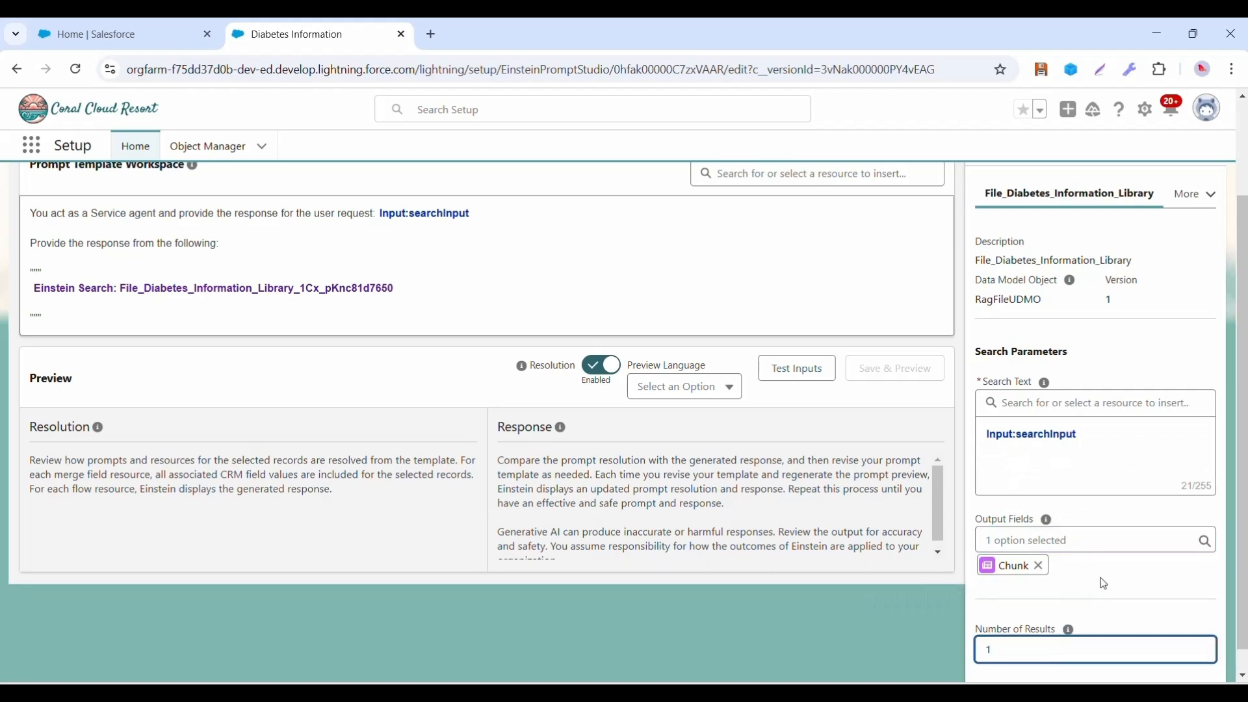
- Review the models available in the template properties, keeping the current selection
scroll(1101, 580, "up", 3)
left_click(1191, 318)
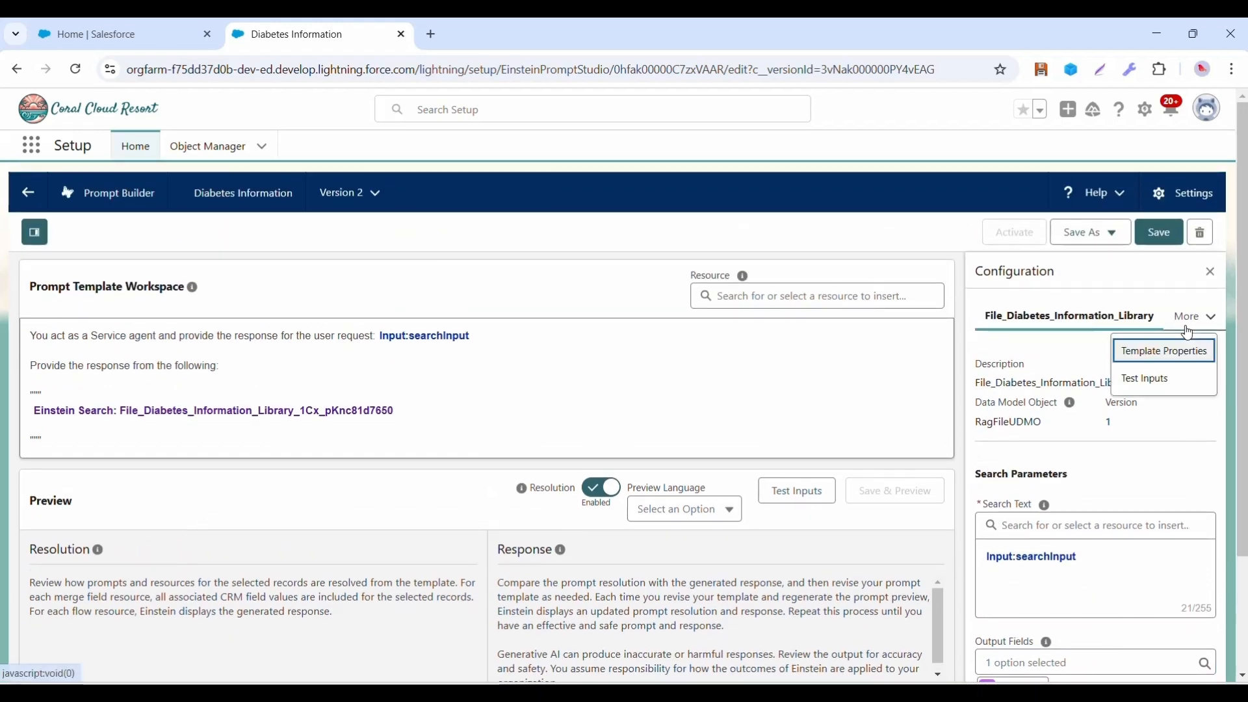
left_click(1177, 355)
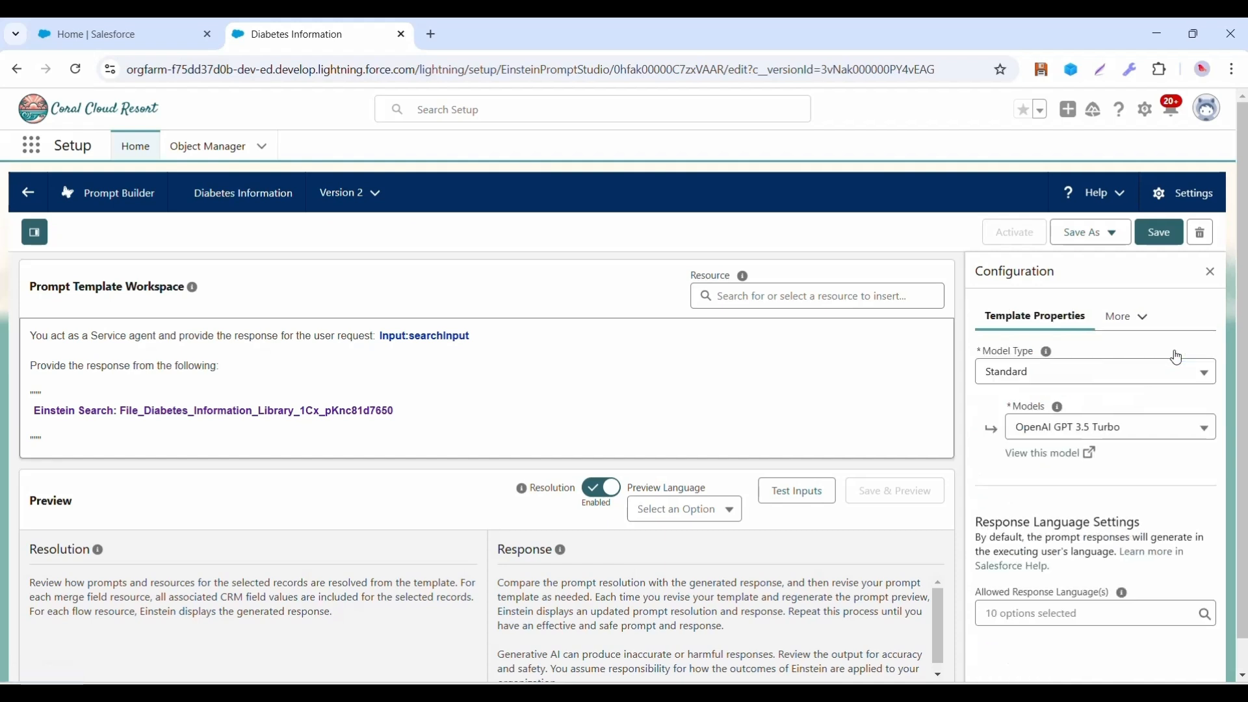
left_click(1152, 434)
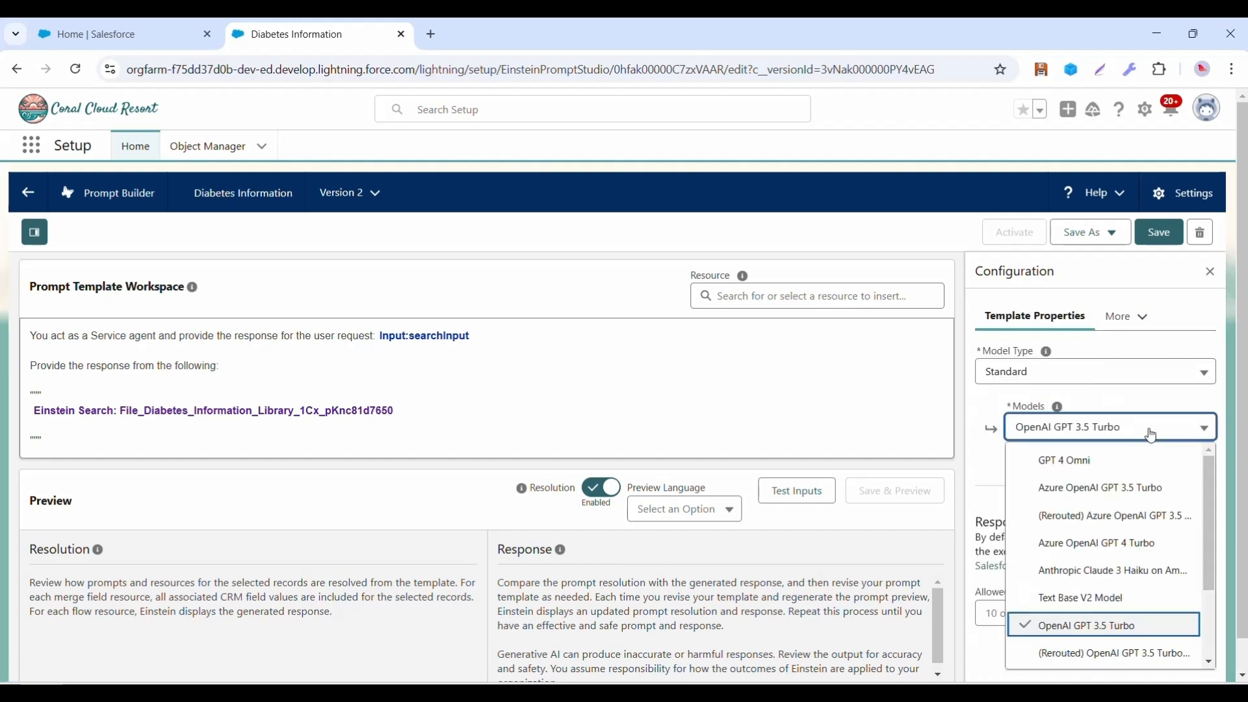
left_click(1184, 398)
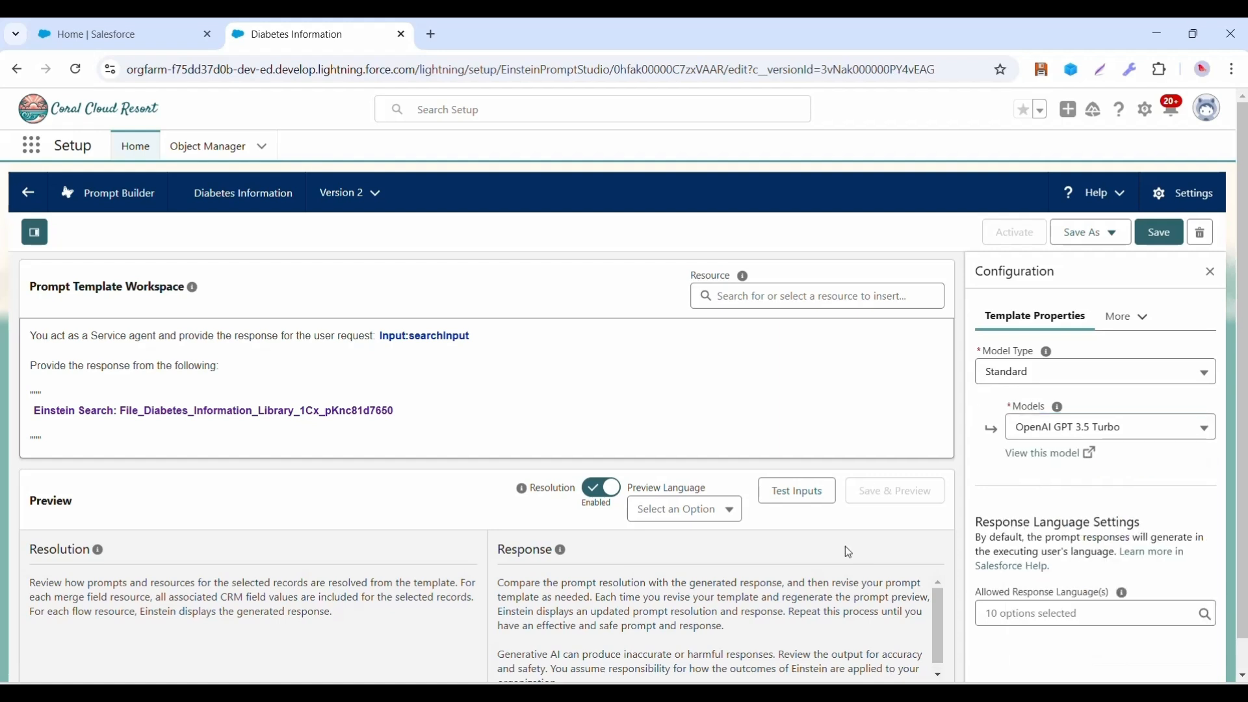
- Enter "Types of diabetes?" as the searchInput test value, then save the template and preview its response
left_click(797, 491)
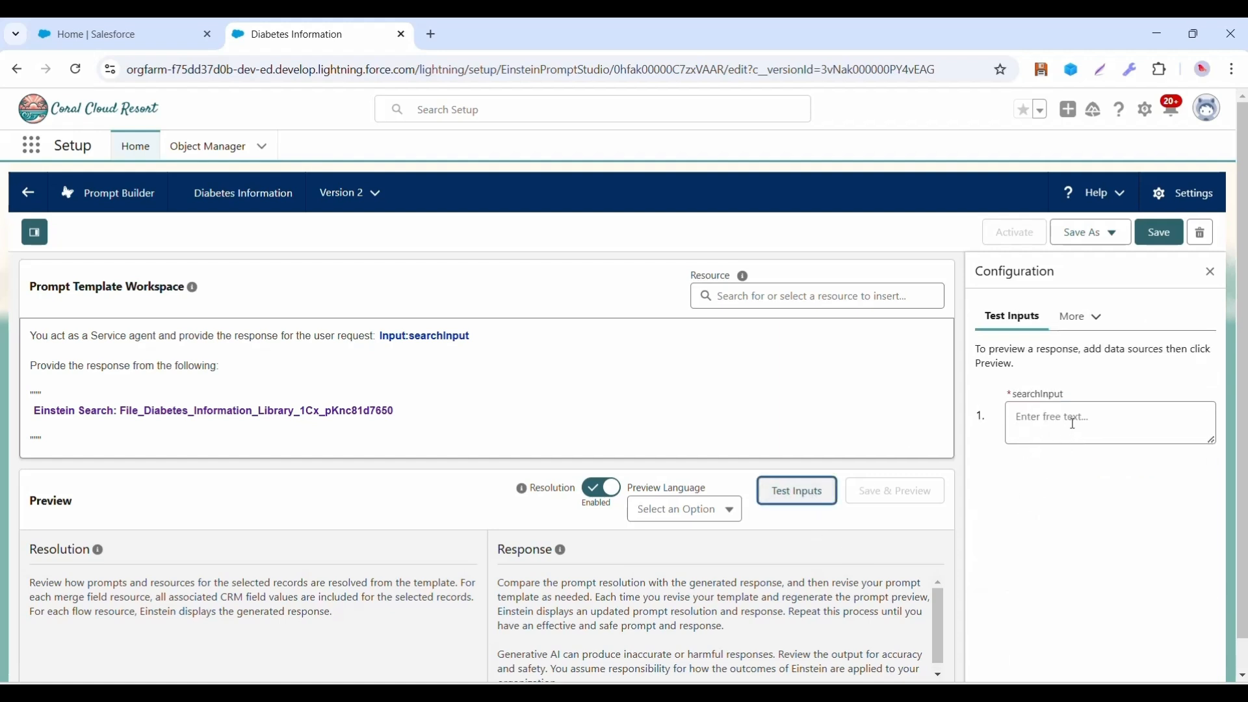
left_click(1074, 419)
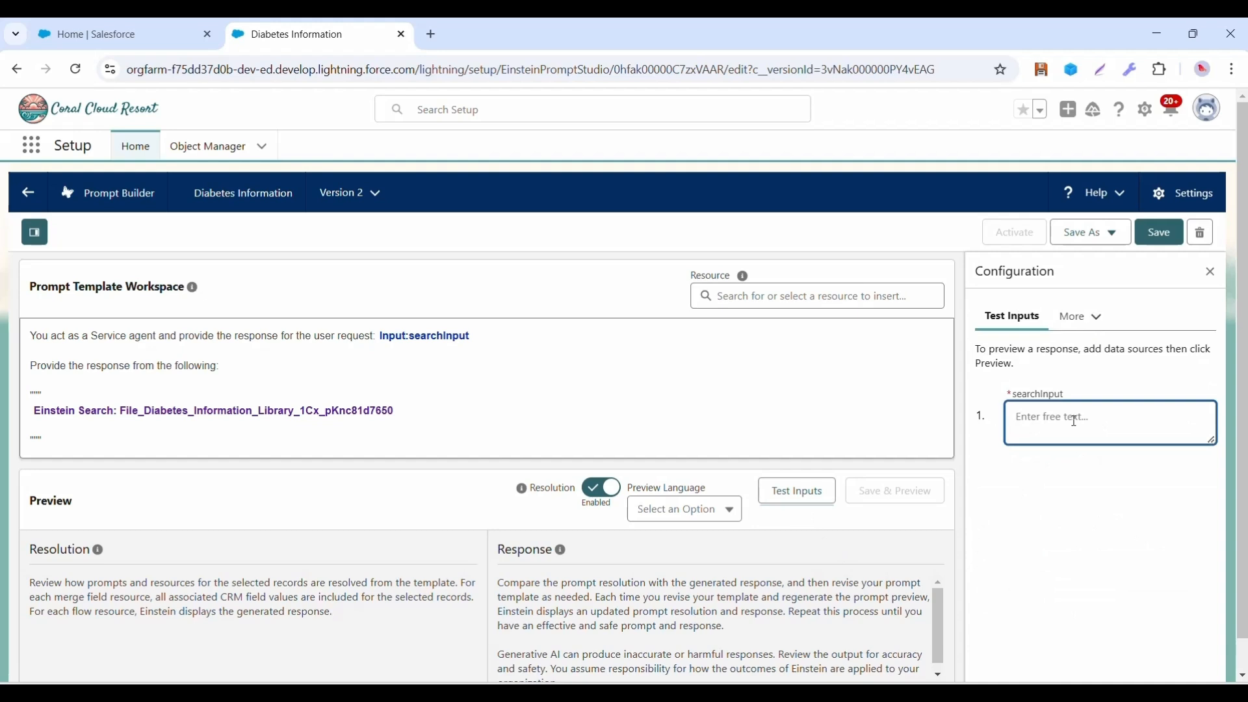
type("Types of")
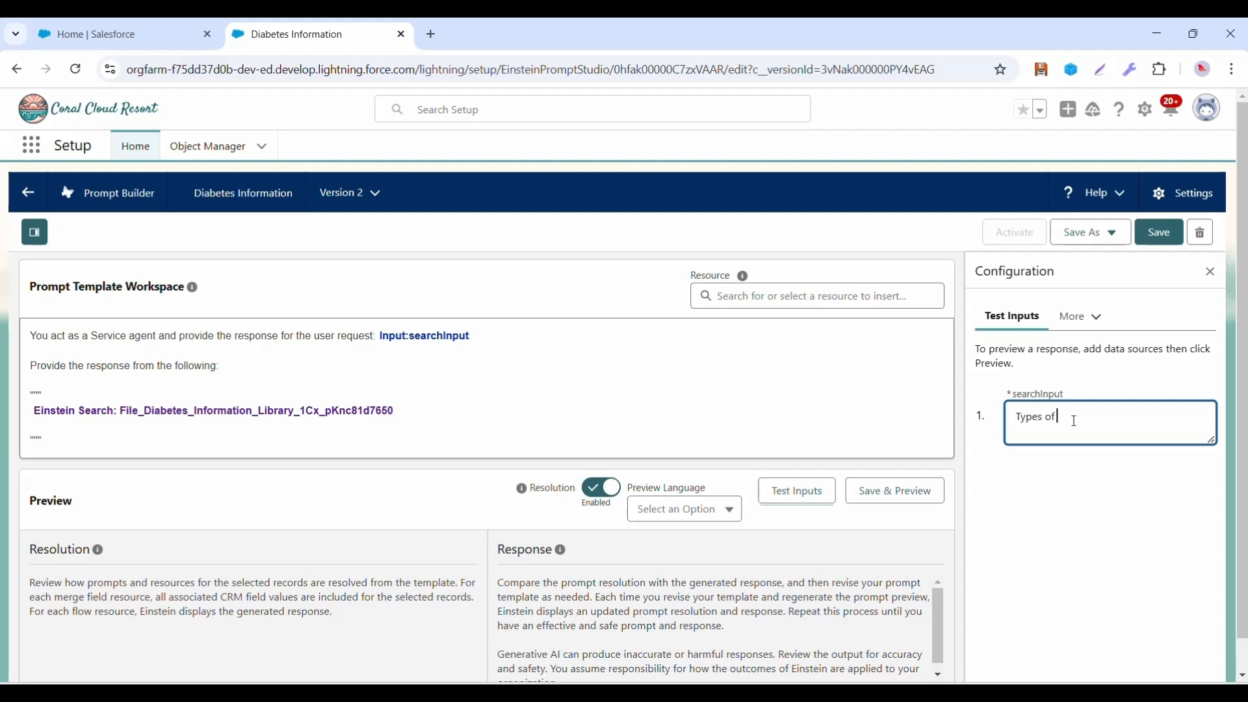
type(" diabetes?")
left_click(1070, 474)
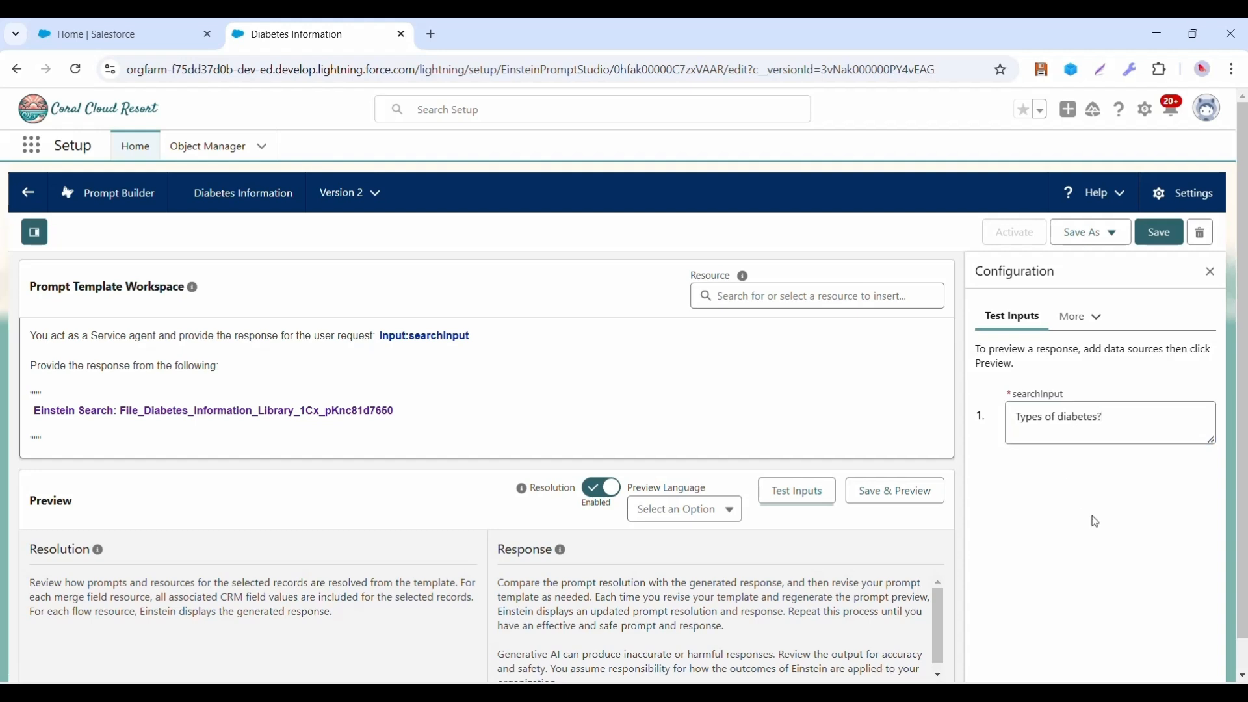
left_click(914, 493)
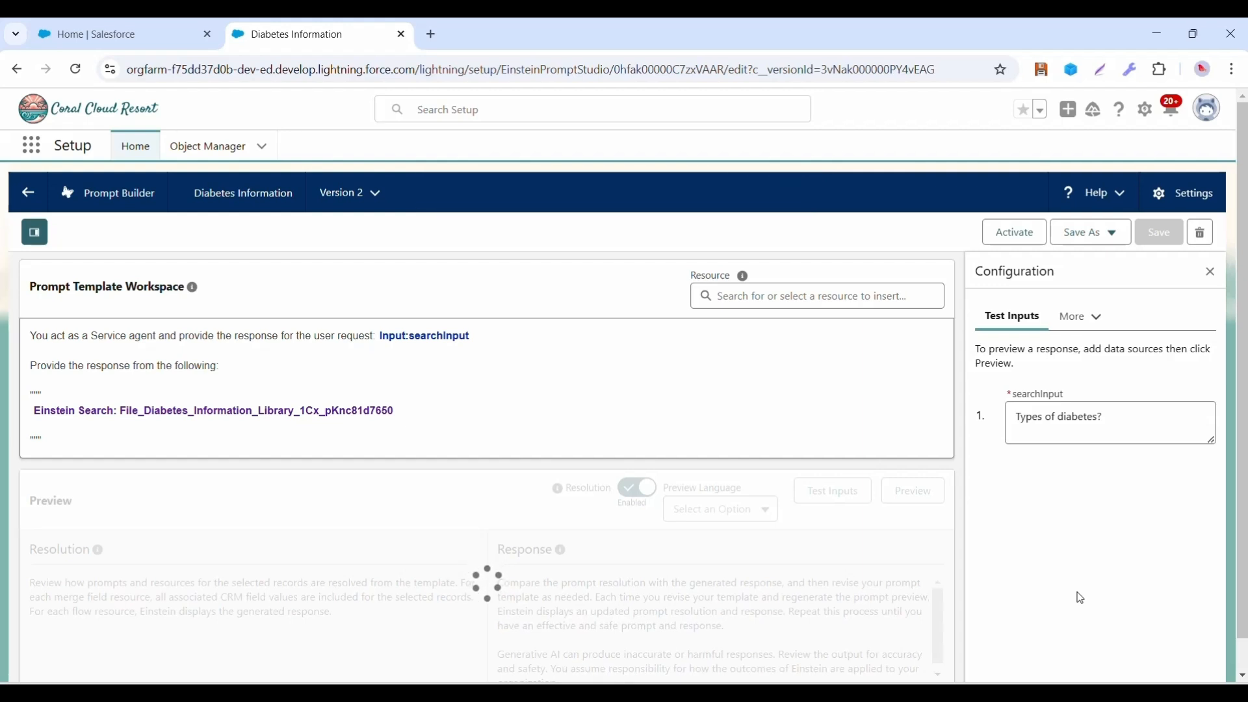
scroll(1080, 597, "down", 1)
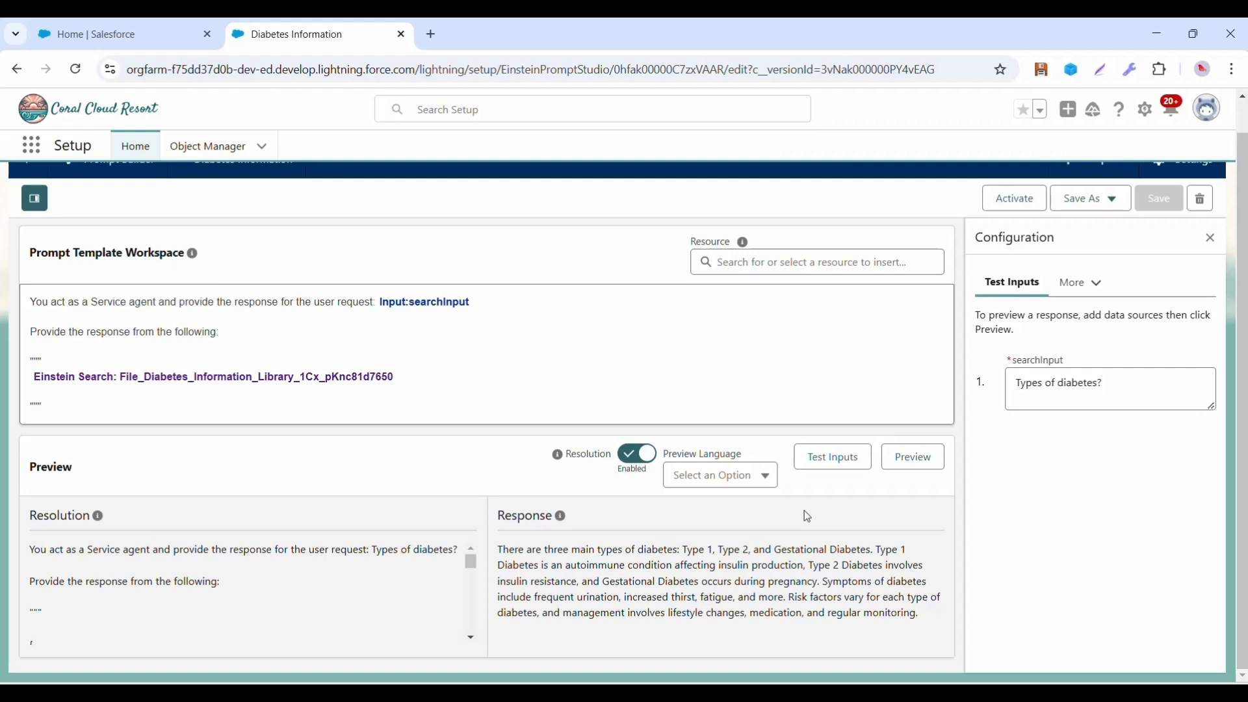
- Upload the Diabetes Medical Events PDF from the Desktop to the Diabetes Information Library in Einstein Data Library
key("alt+Tab")
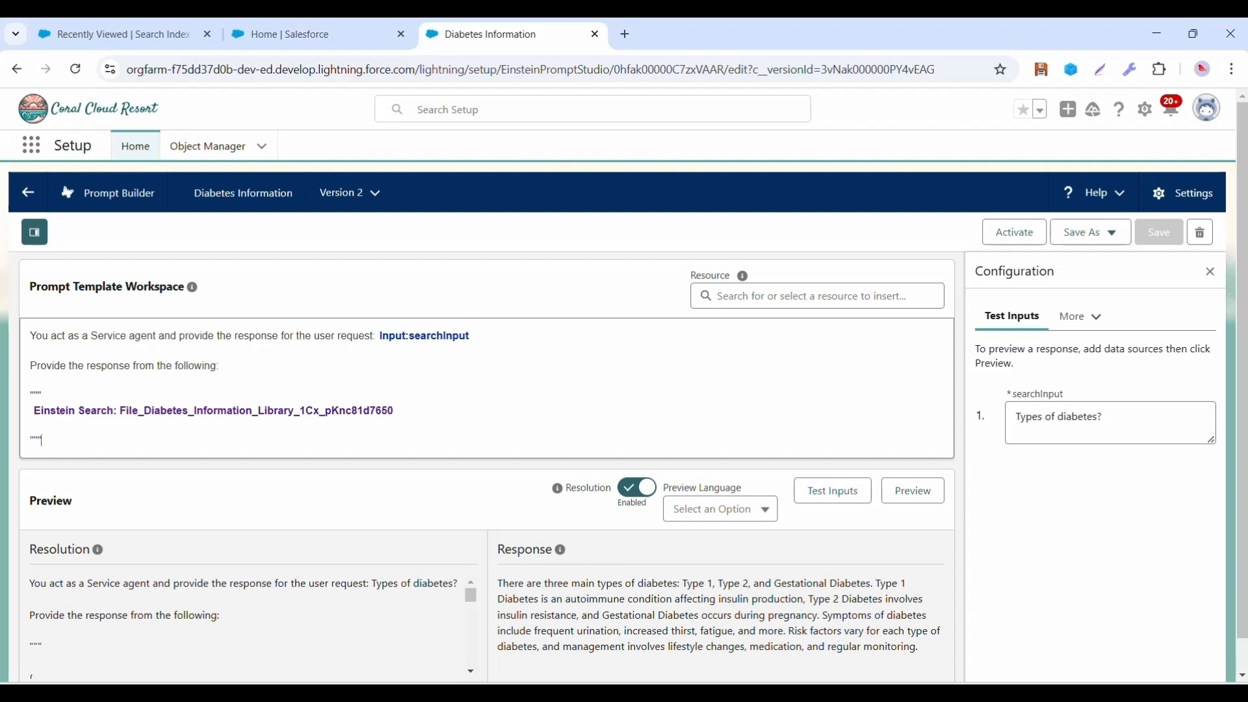
left_click(318, 20)
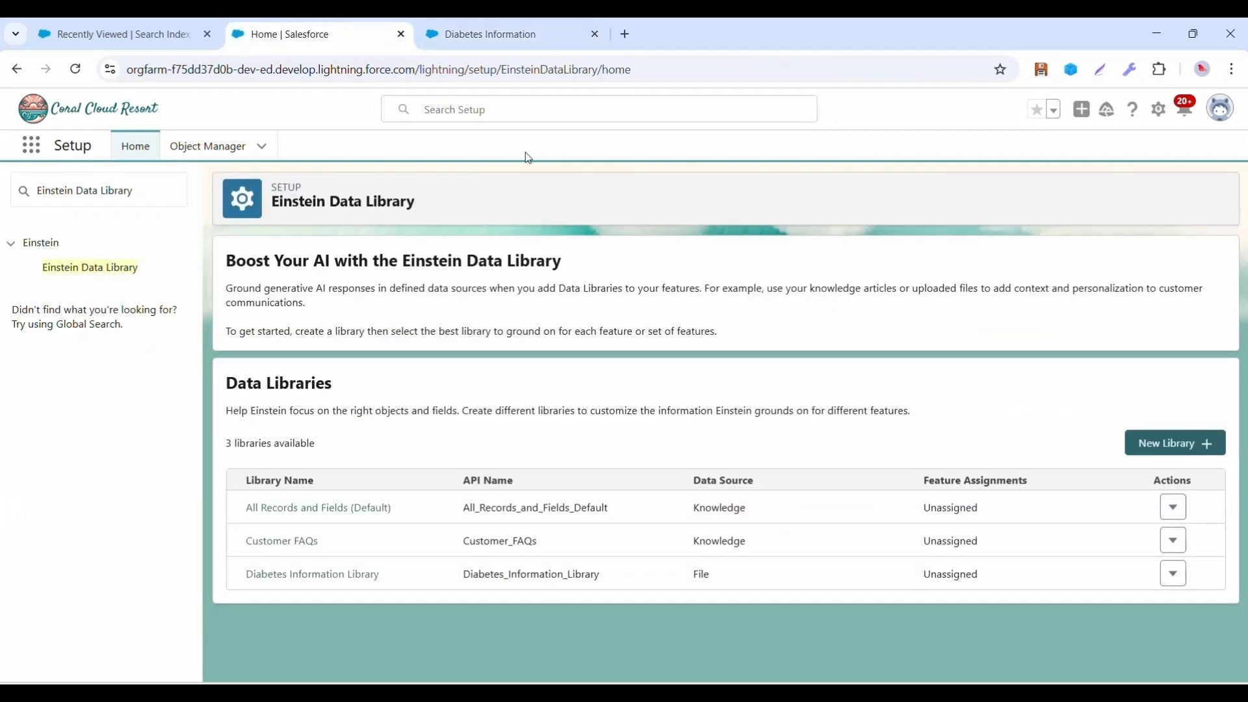
left_click(363, 576)
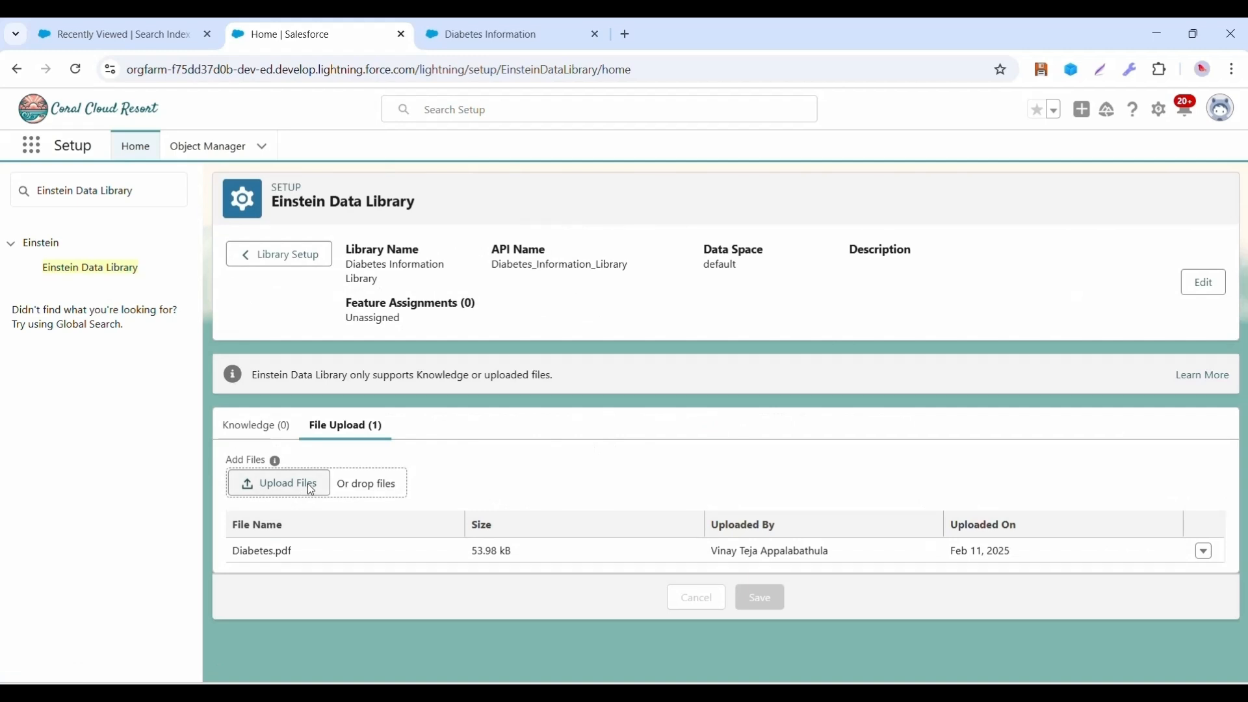
left_click(306, 484)
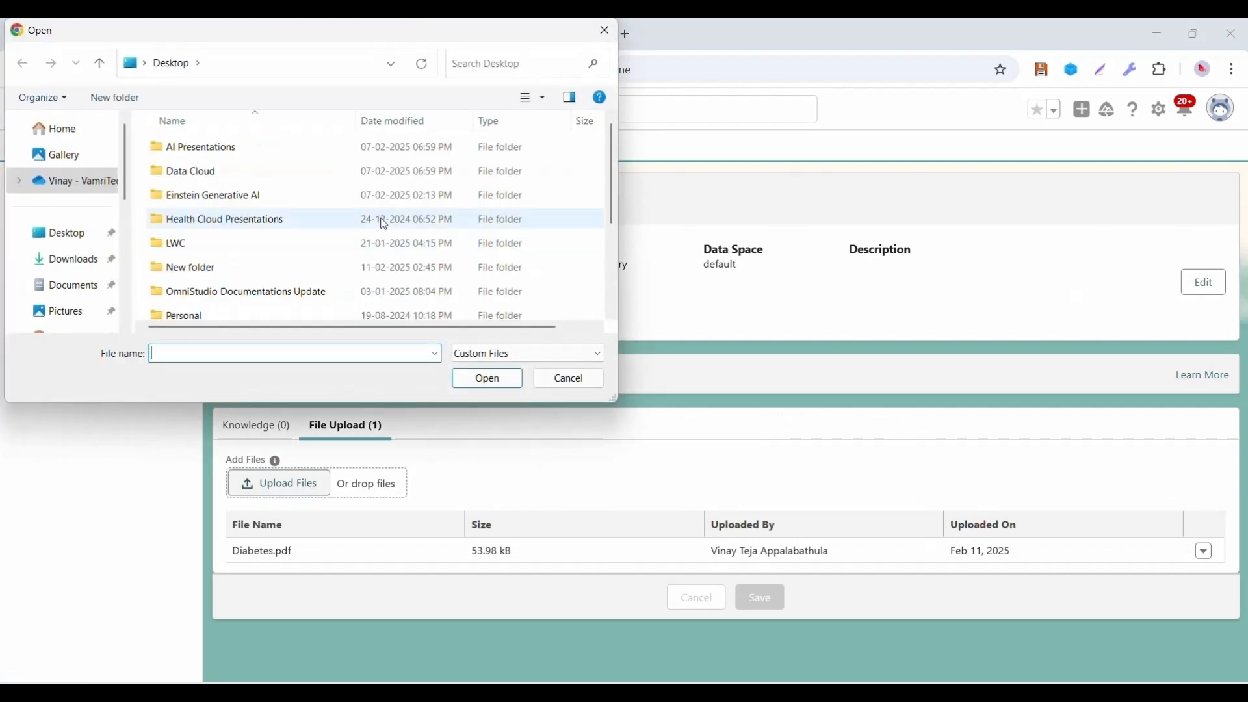
scroll(385, 224, "down", 2)
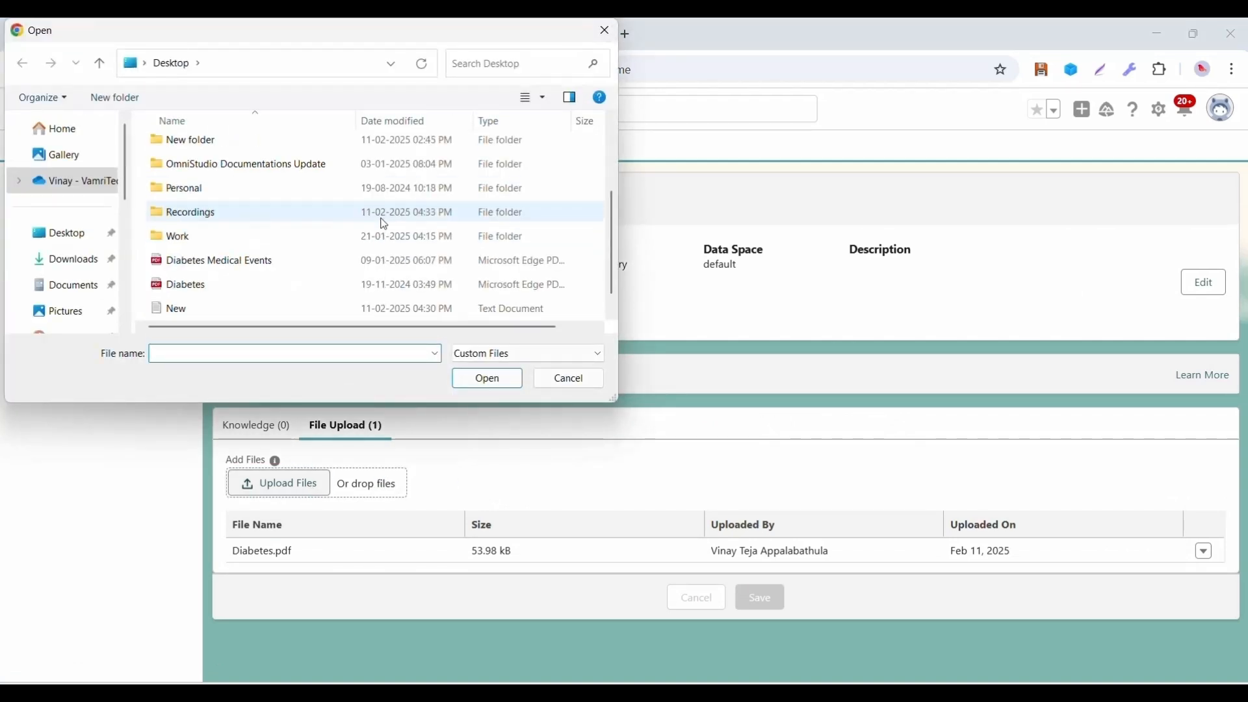
left_click(278, 261)
left_click(489, 380)
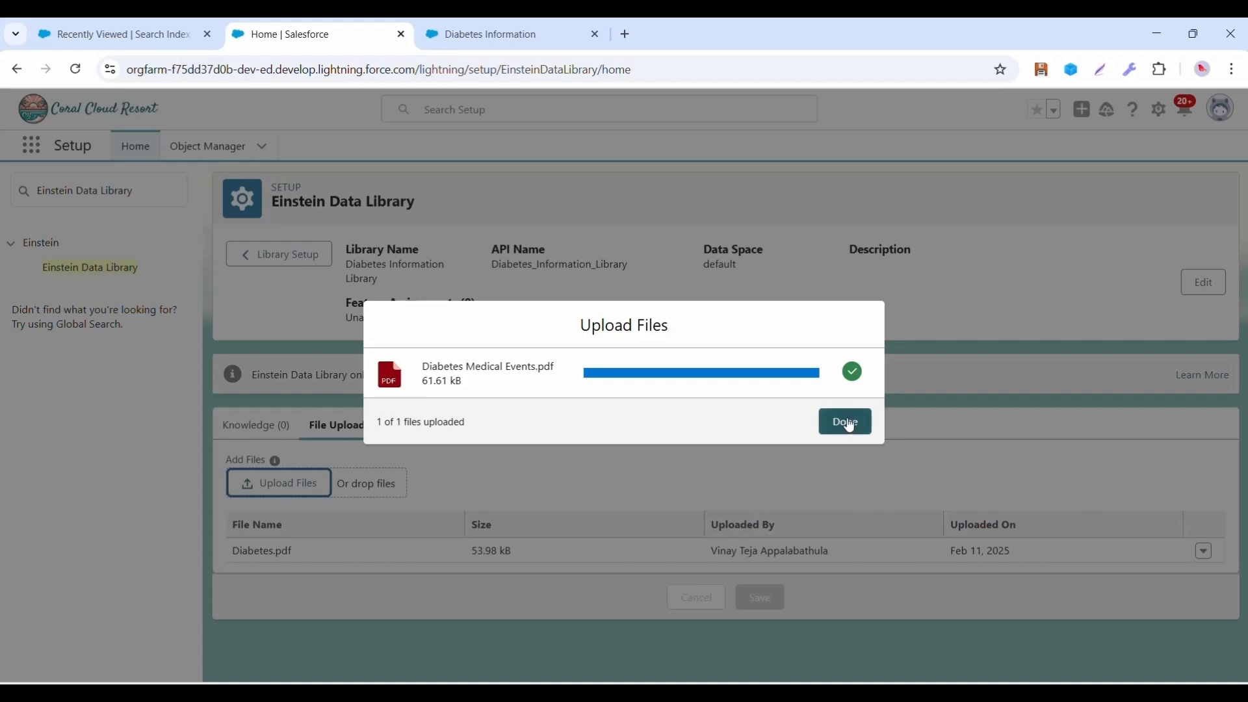
left_click(846, 423)
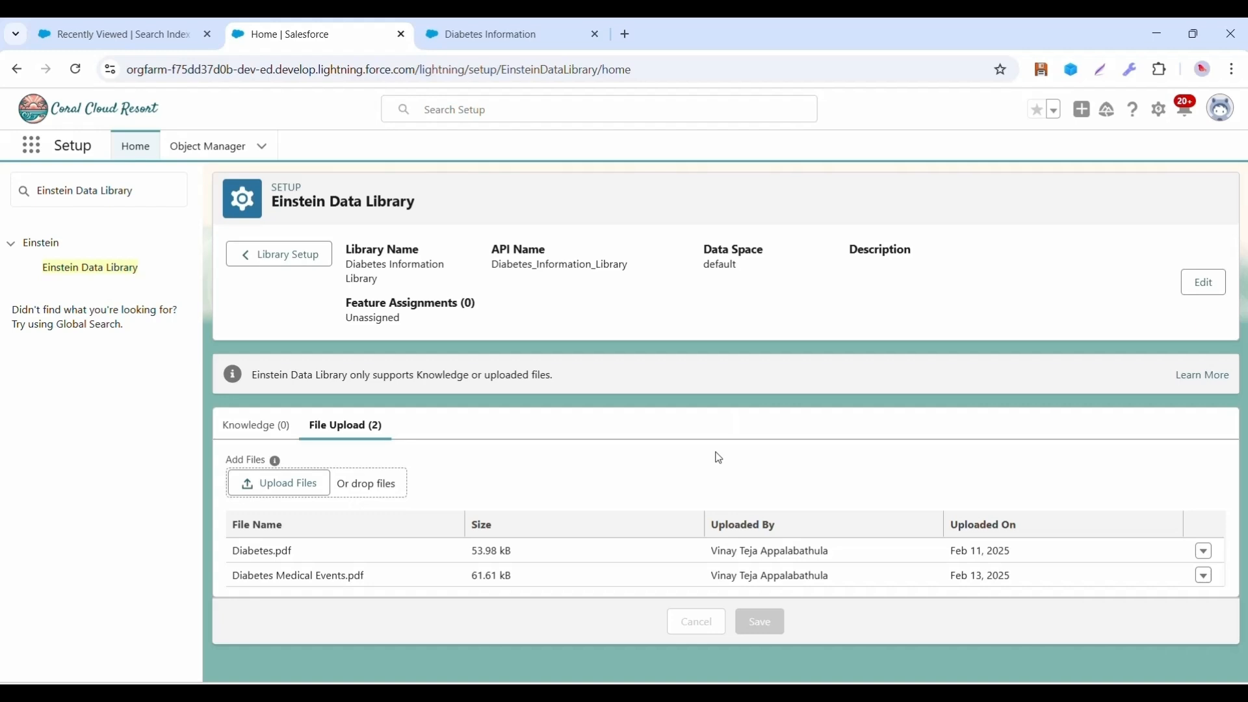
- Rebuild the FileUDMO_SI search index in Data Cloud
left_click(172, 23)
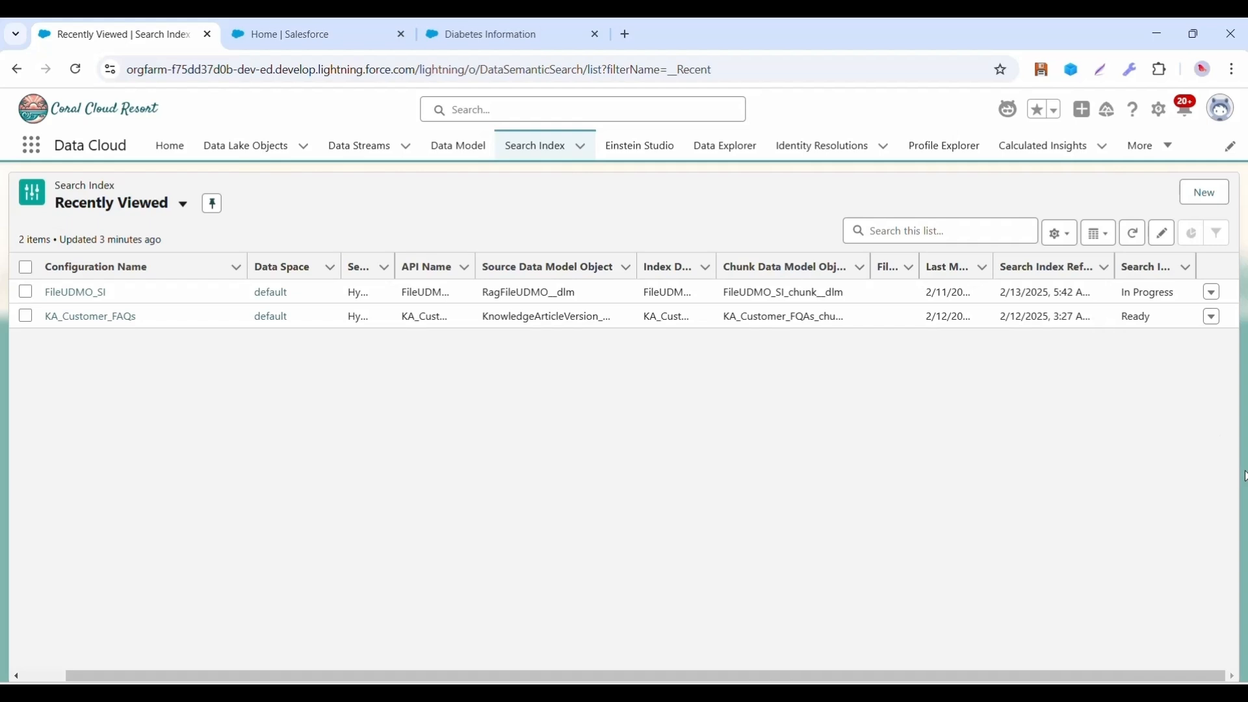
left_click(1211, 293)
left_click(1169, 348)
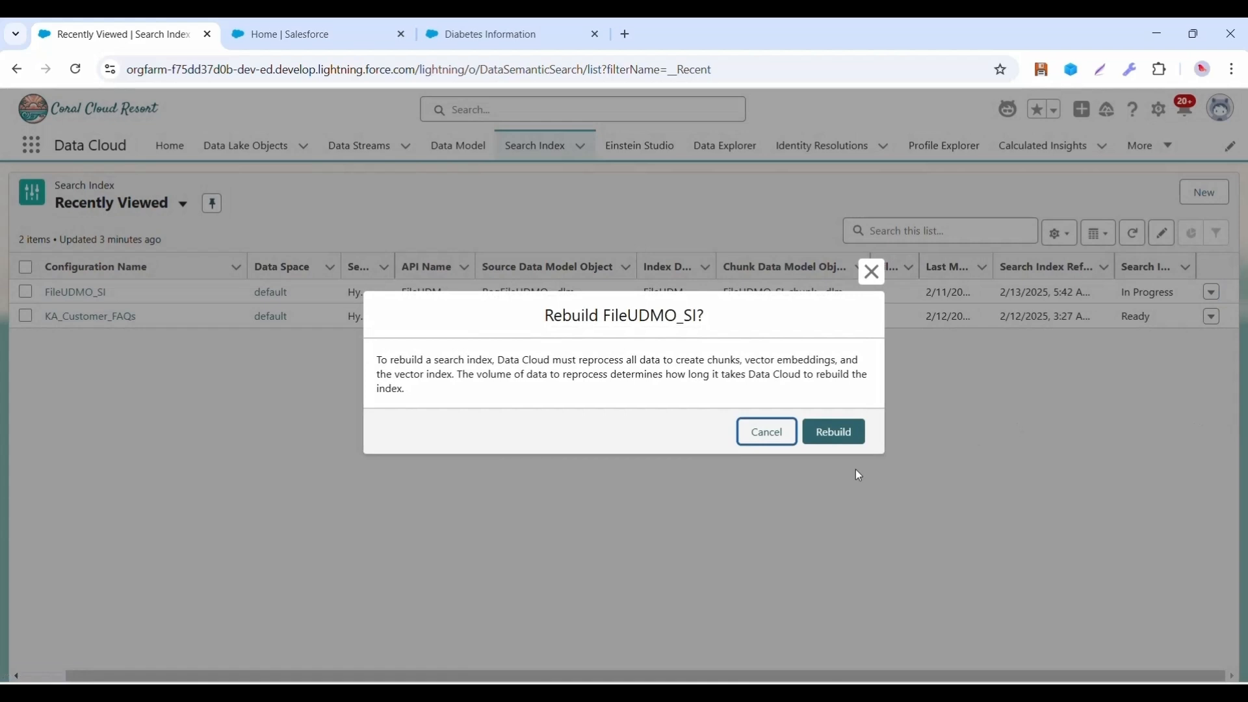
left_click(831, 431)
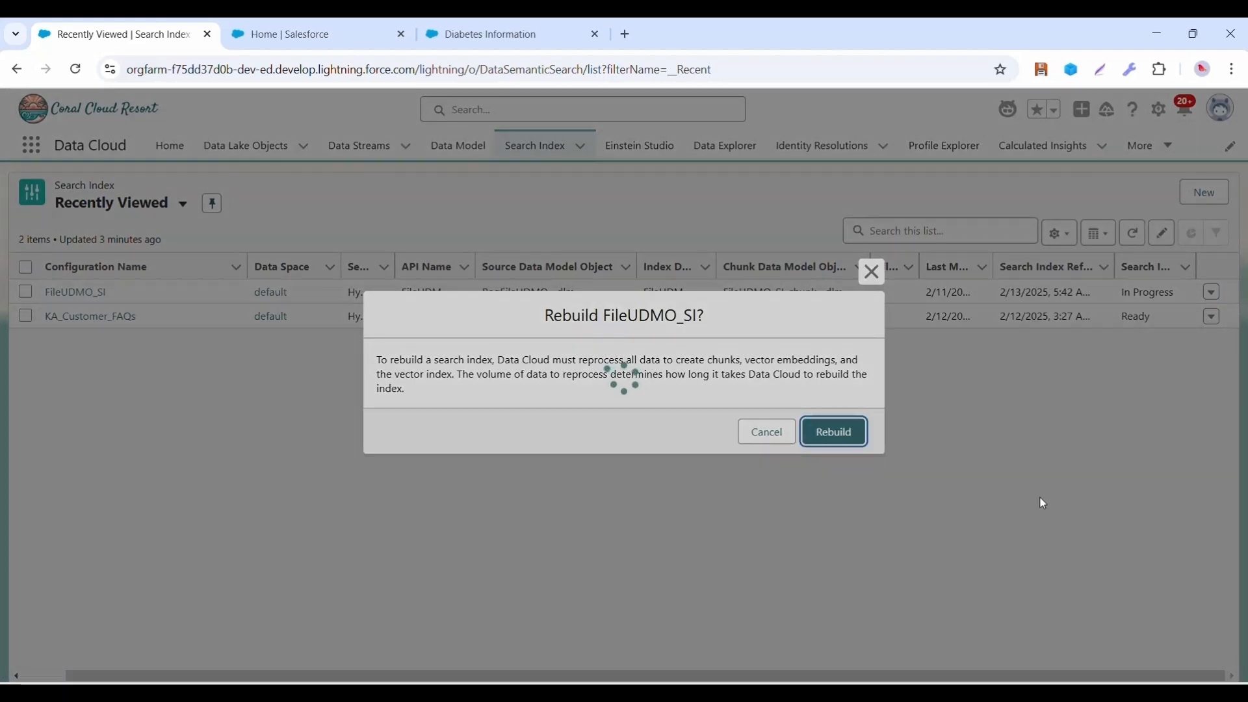